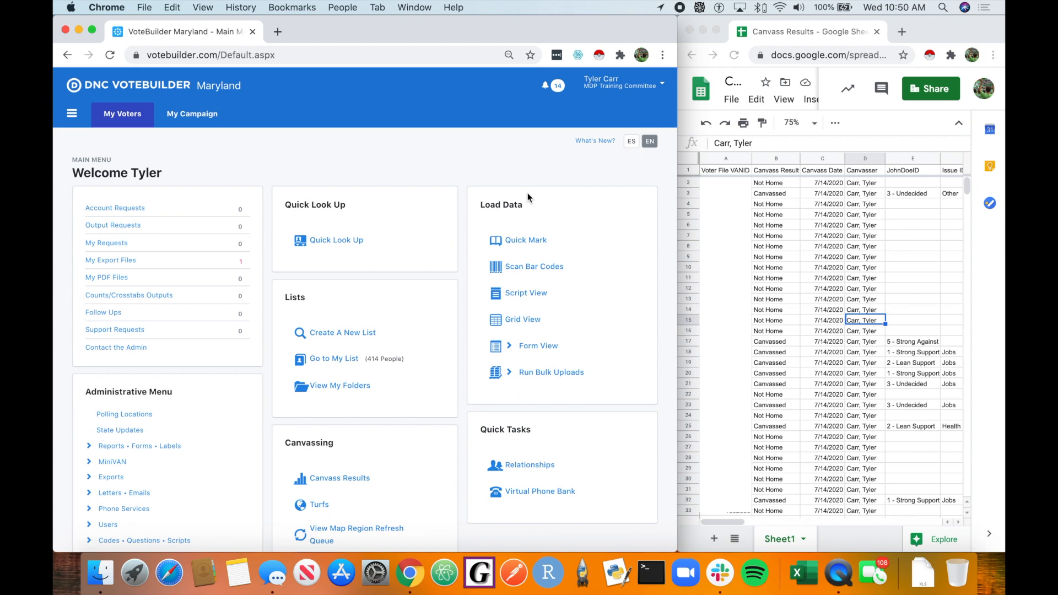
# Step: Open Run Bulk Uploads from the Load Data section of the main menu
pyautogui.click(790, 32)
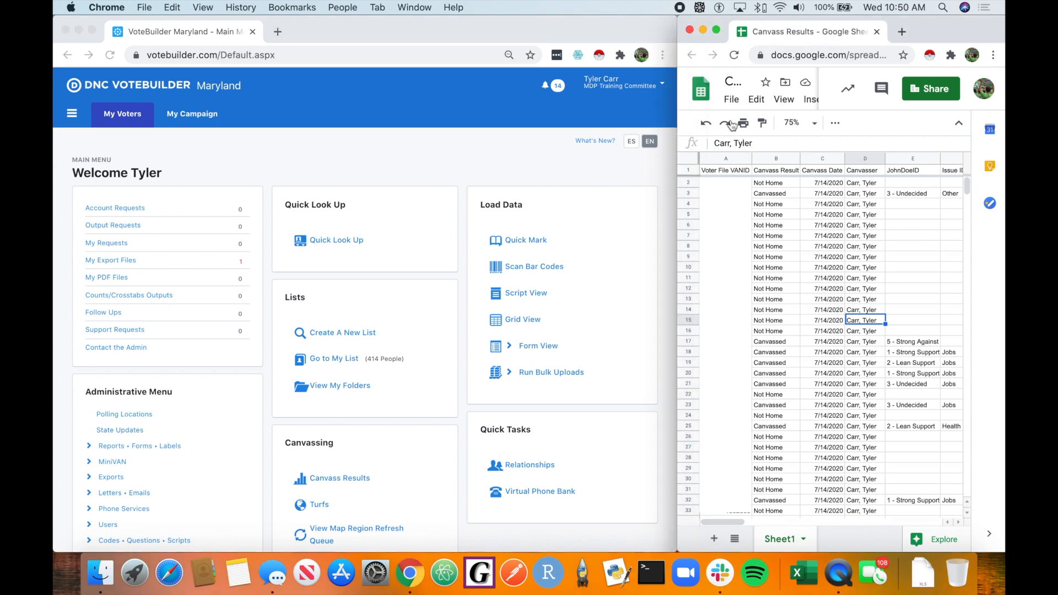
pyautogui.click(577, 209)
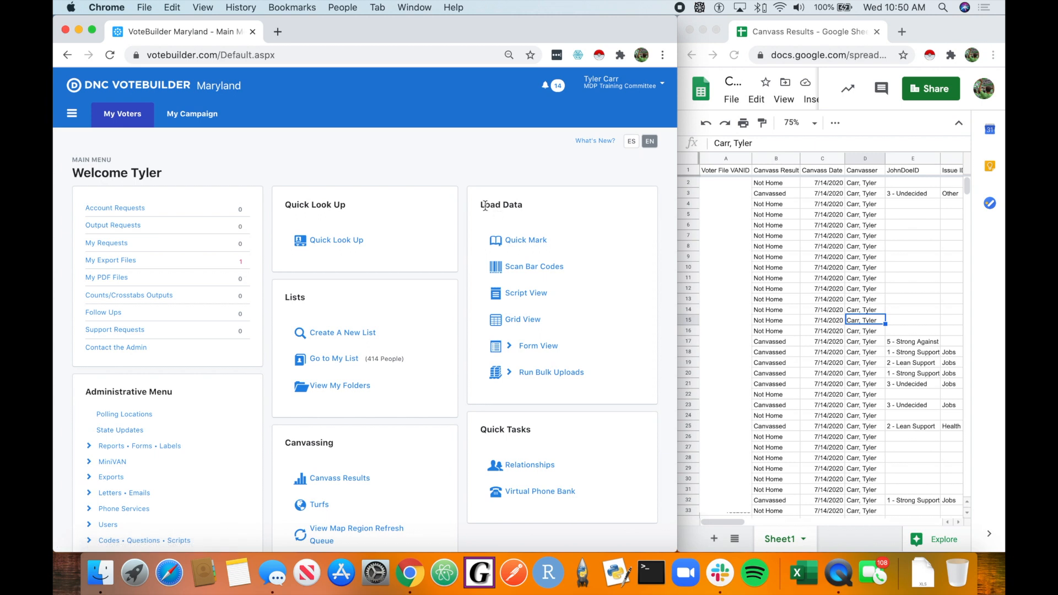
pyautogui.click(548, 373)
pyautogui.click(576, 391)
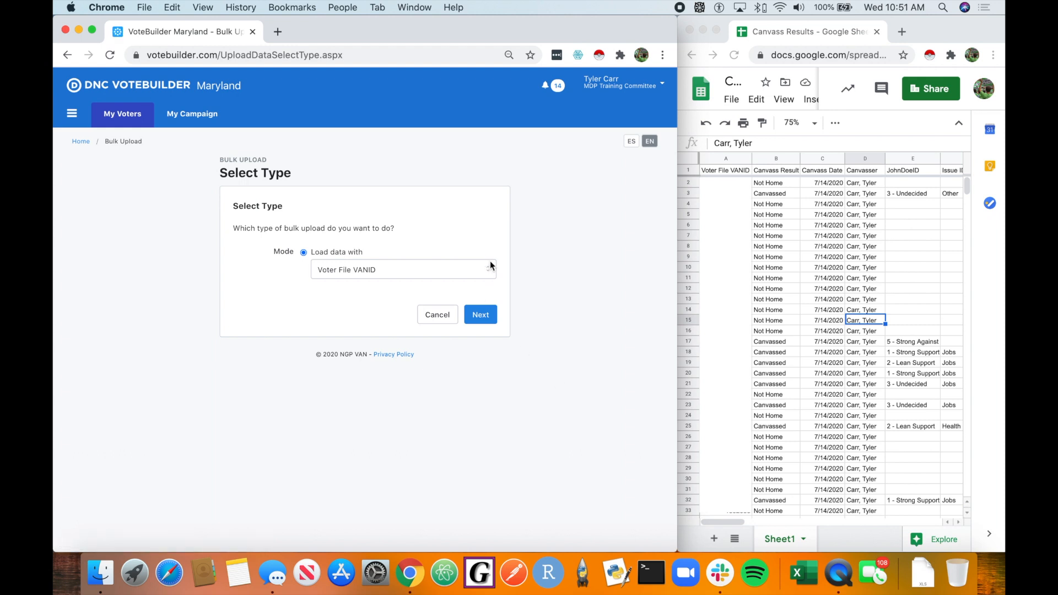
# Step: Keep Voter File VANID as the load mode for the bulk upload and continue
pyautogui.click(490, 265)
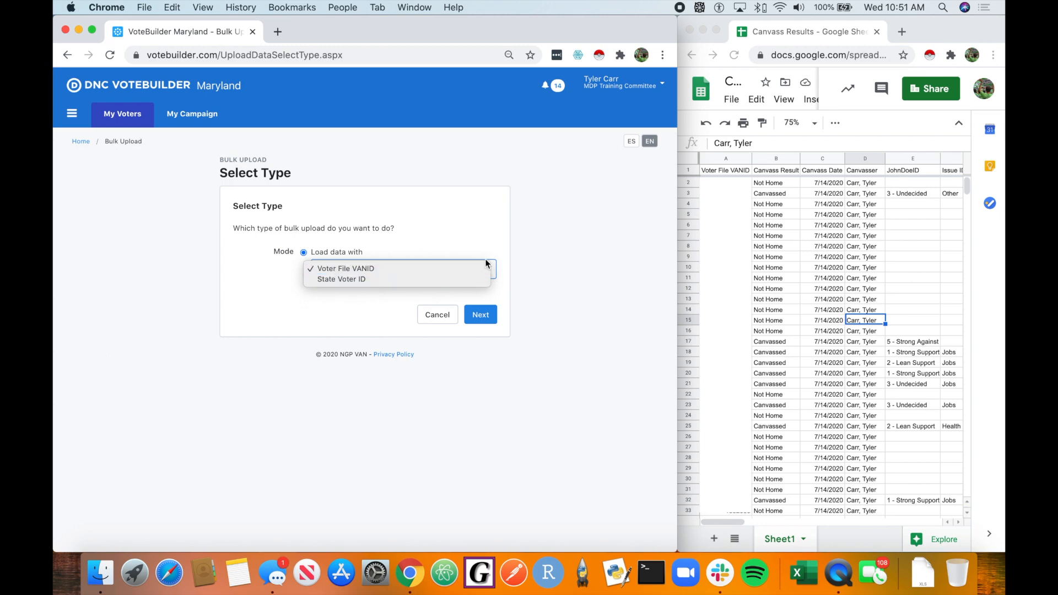
pyautogui.click(521, 258)
pyautogui.click(480, 315)
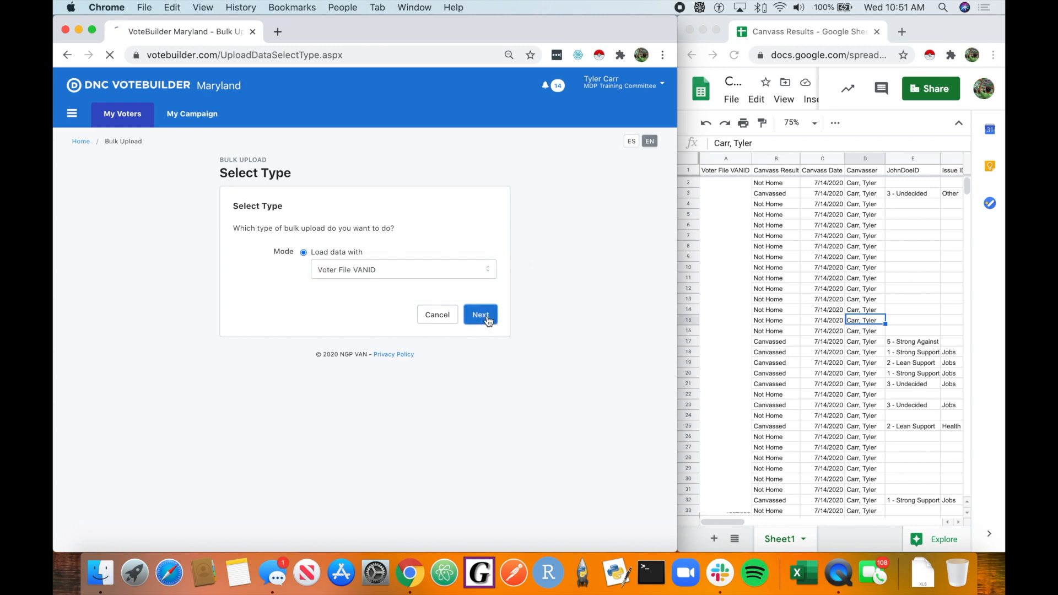
# Step: Select the canvass spreadsheet's web address and choose Google Sheets as the file source
pyautogui.scroll(-1, 513, 409)
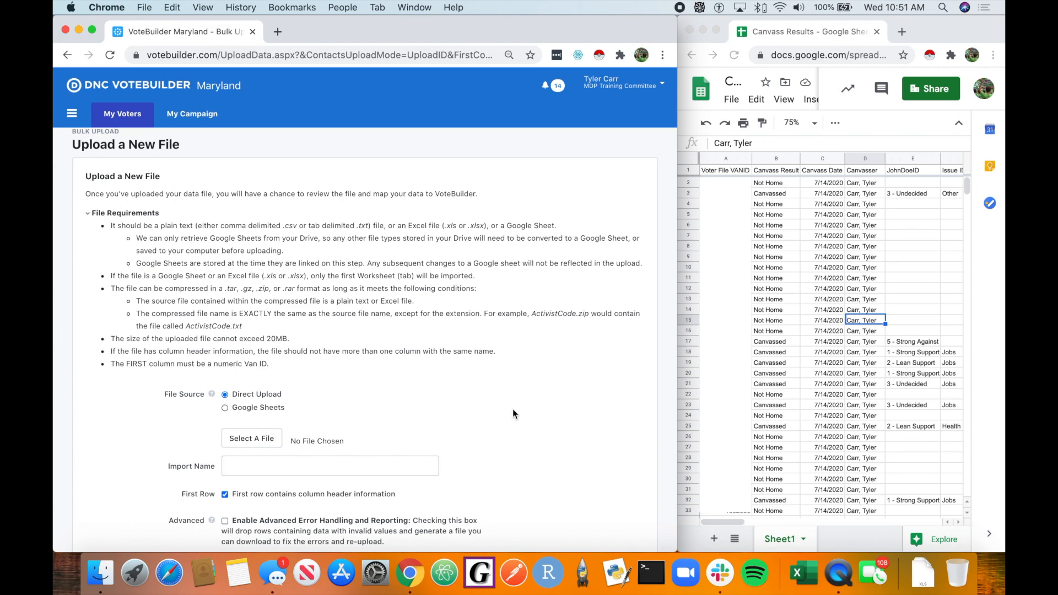
pyautogui.scroll(-1, 458, 402)
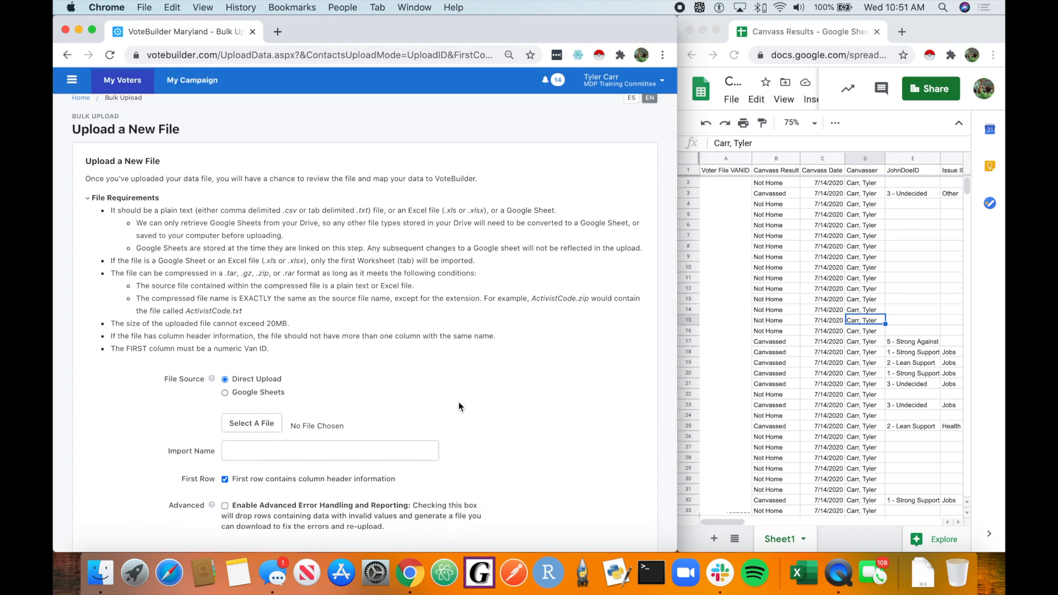
pyautogui.click(820, 55)
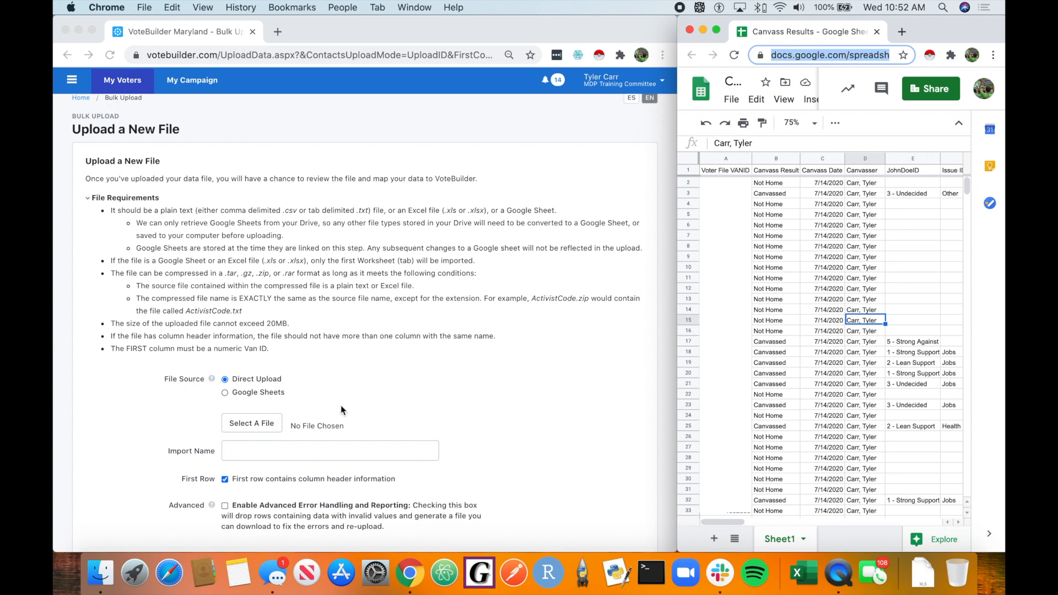
pyautogui.click(267, 403)
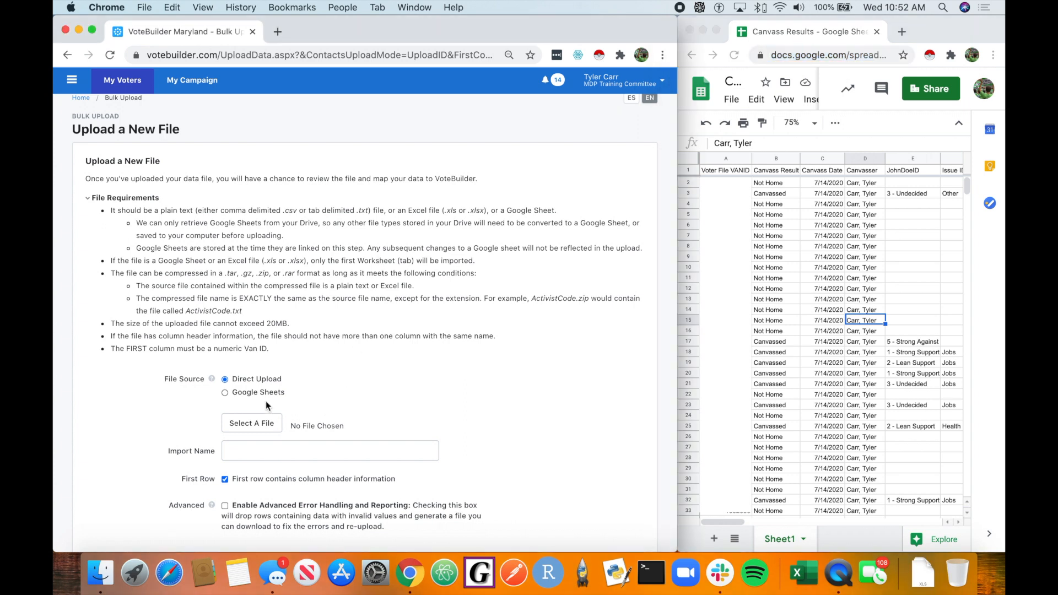
pyautogui.click(225, 392)
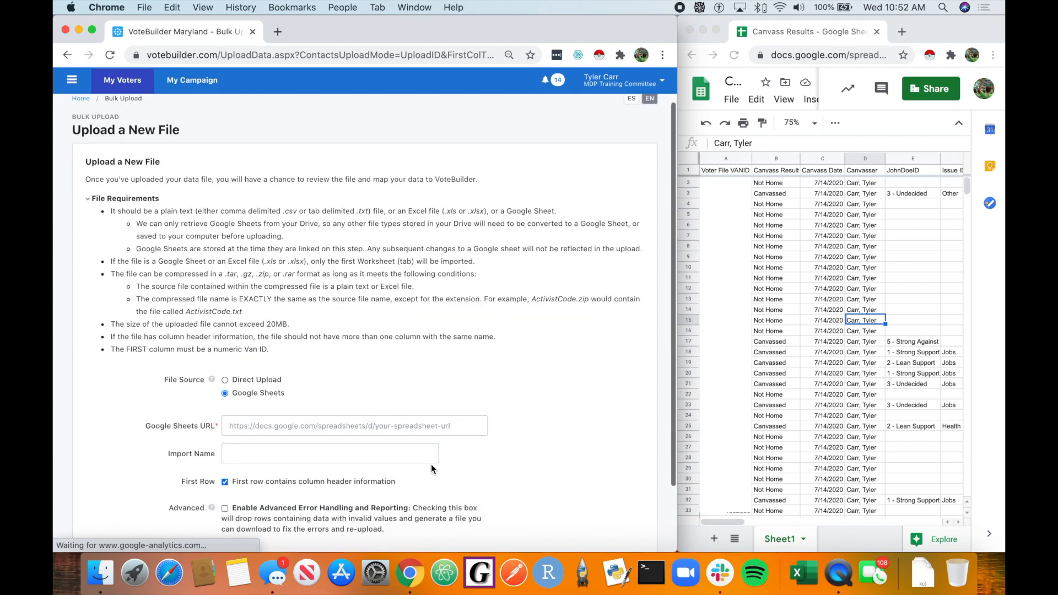
# Step: Paste the spreadsheet's address into the Google Sheets URL field and upload it
pyautogui.click(431, 425)
pyautogui.click(533, 449)
pyautogui.scroll(-1, 353, 402)
pyautogui.scroll(-1, 350, 401)
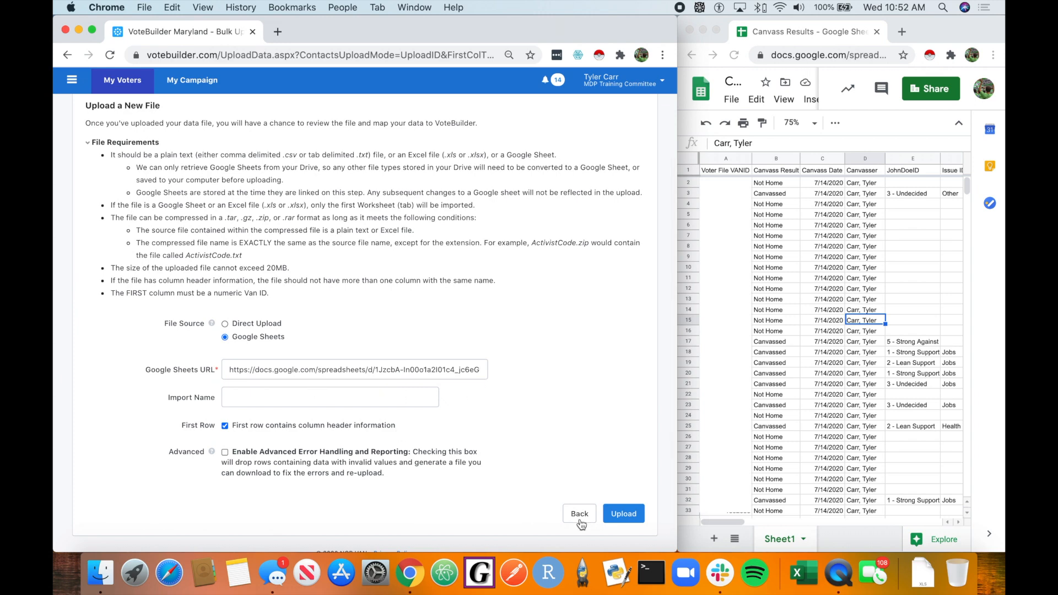
pyautogui.click(622, 511)
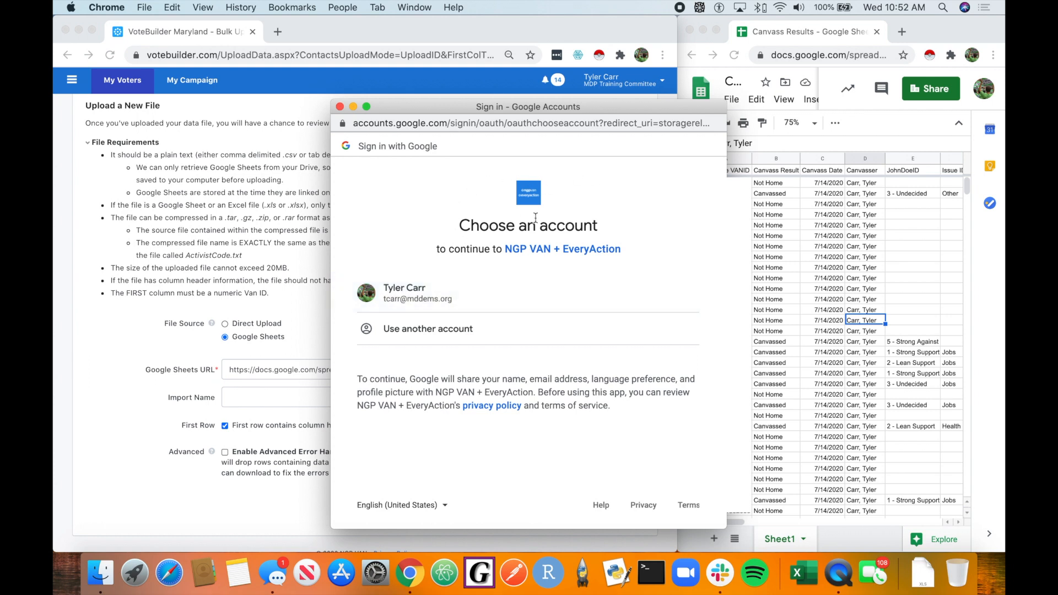
# Step: Choose the Google account and grant NGP VAN + EveryAction access to the sheet
pyautogui.click(500, 289)
pyautogui.scroll(-5, 636, 414)
pyautogui.click(653, 438)
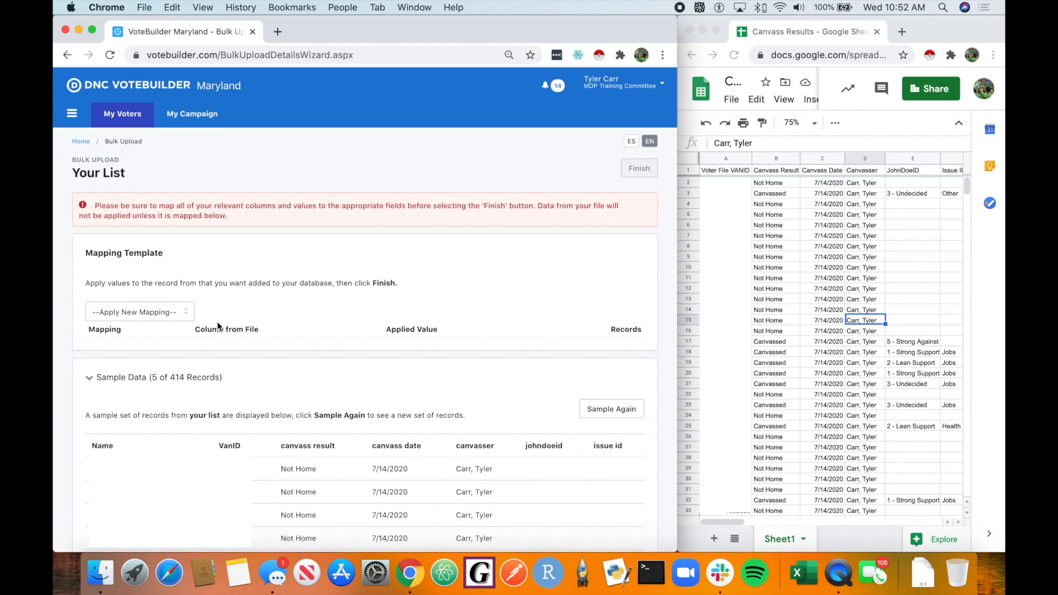
# Step: Apply a Survey Response mapping for the question 2020 Candidate: John Doe ID
pyautogui.click(142, 313)
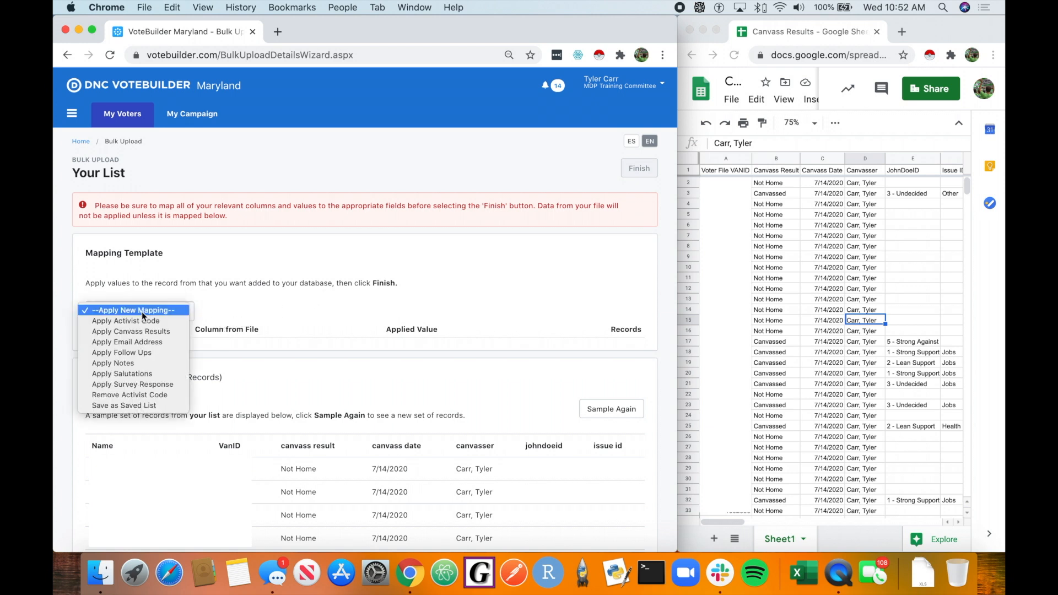
pyautogui.click(150, 384)
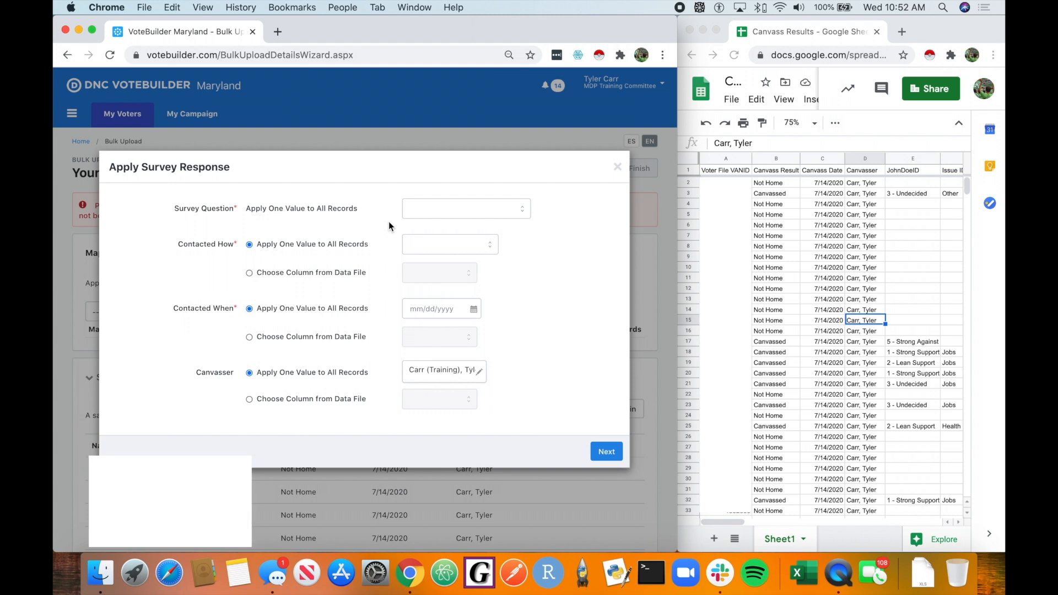
pyautogui.click(482, 208)
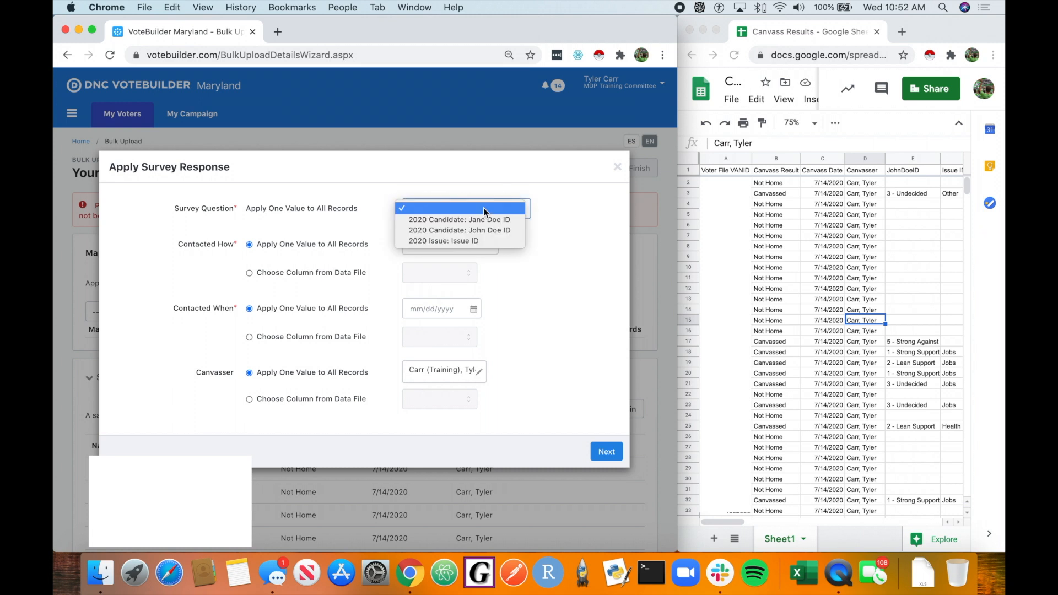
pyautogui.click(497, 231)
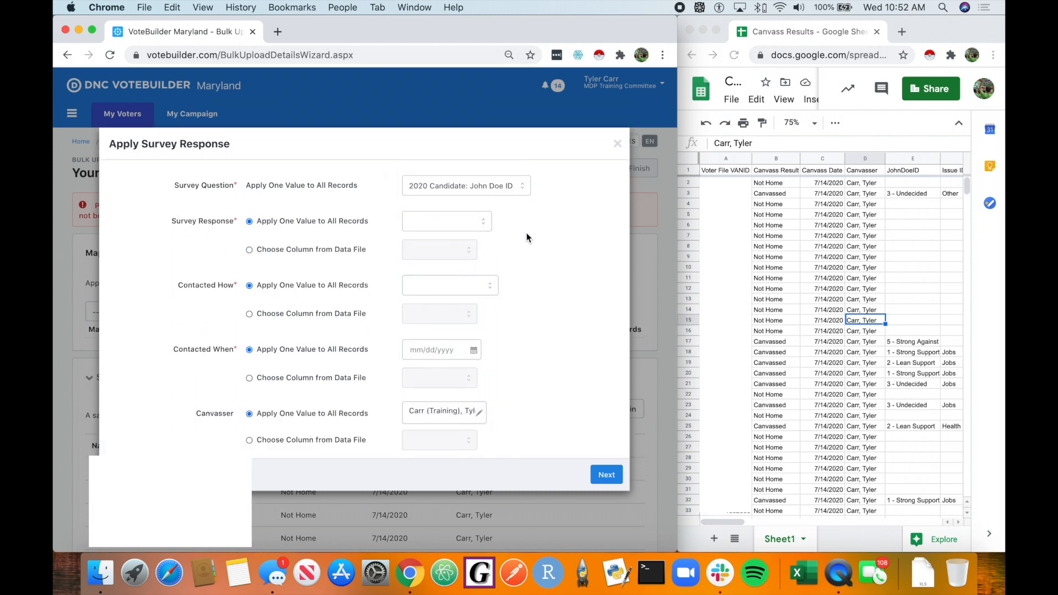
# Step: Take the survey response from the johndoeid column of the data file
pyautogui.click(332, 248)
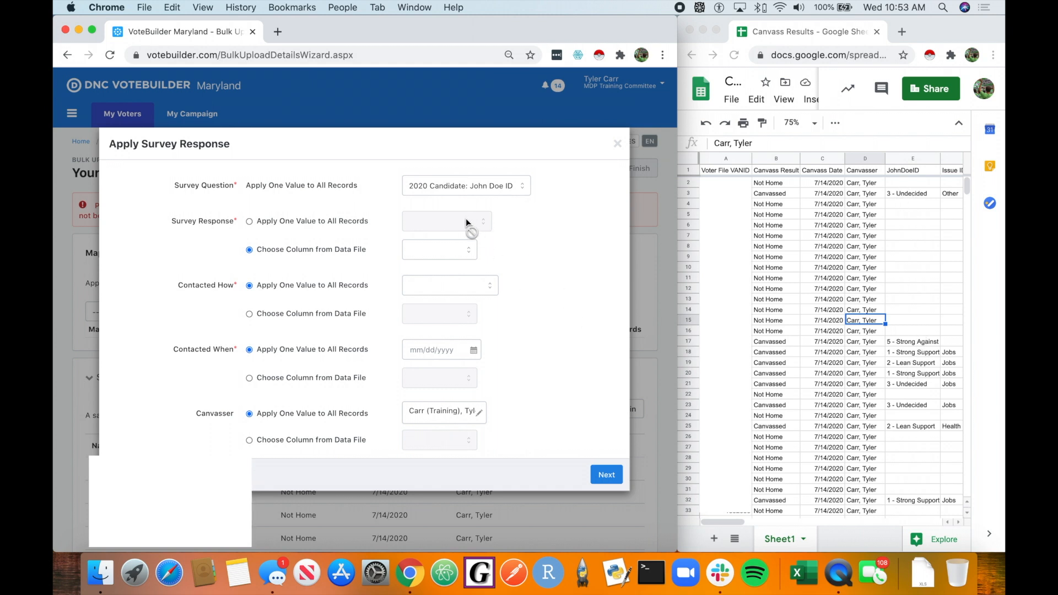
pyautogui.click(463, 251)
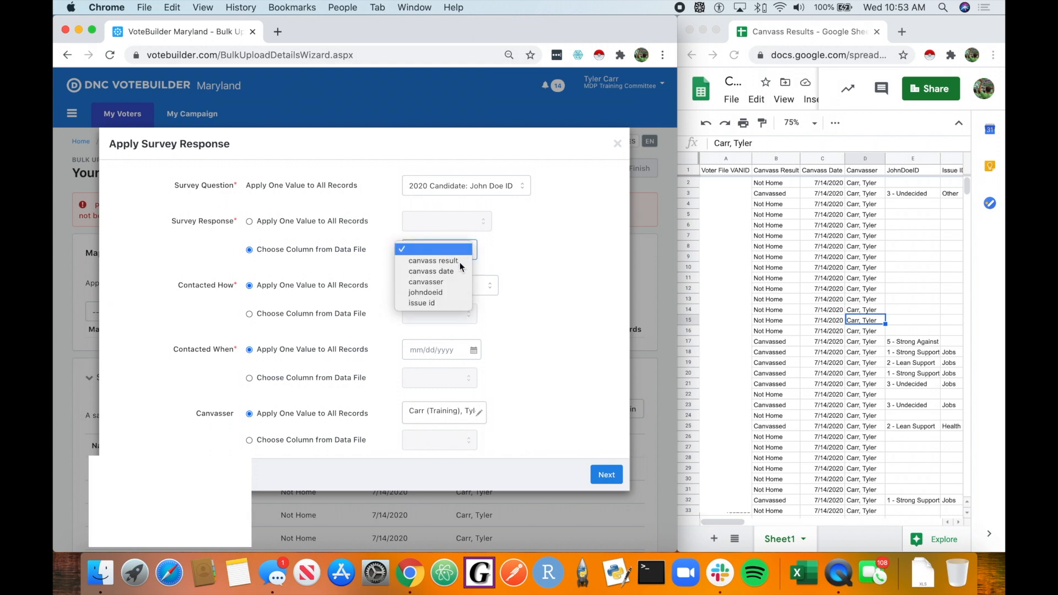
pyautogui.click(452, 293)
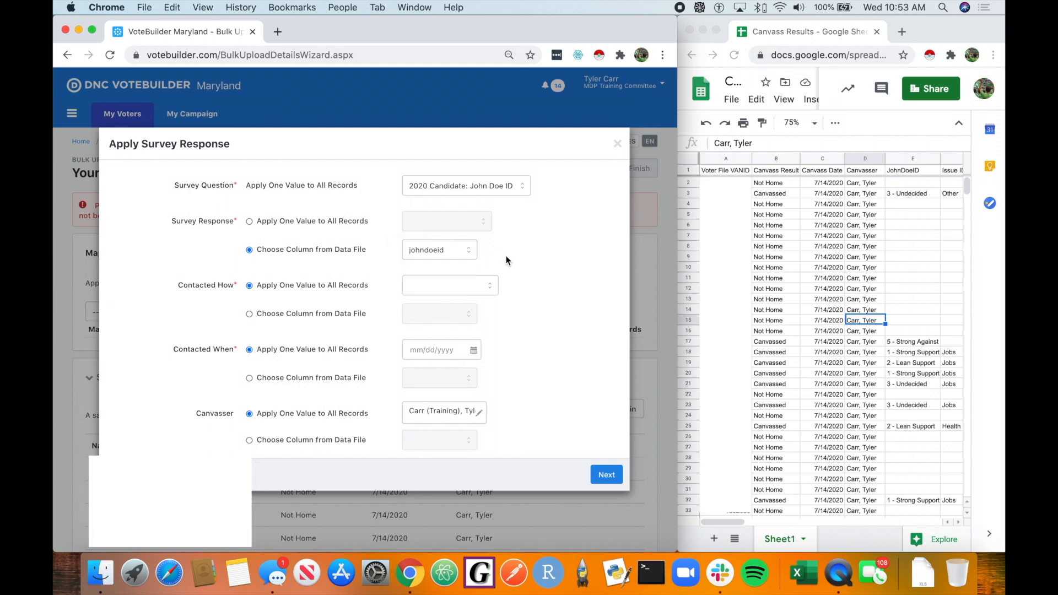
# Step: Set Contacted How to Auto Dial for all records
pyautogui.scroll(-1, 500, 310)
pyautogui.click(474, 266)
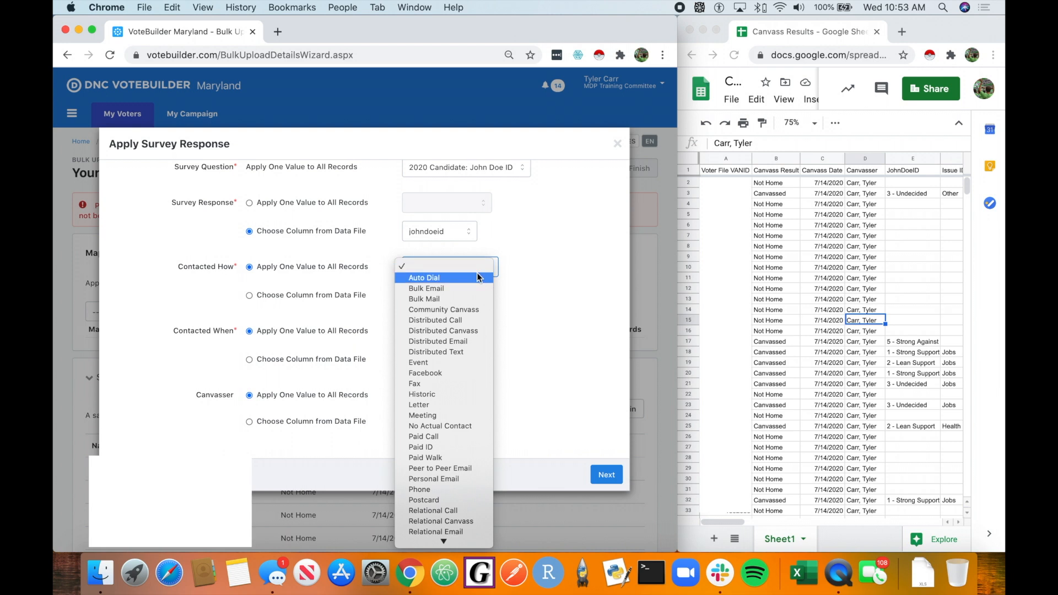
pyautogui.click(482, 277)
pyautogui.scroll(-3, 292, 401)
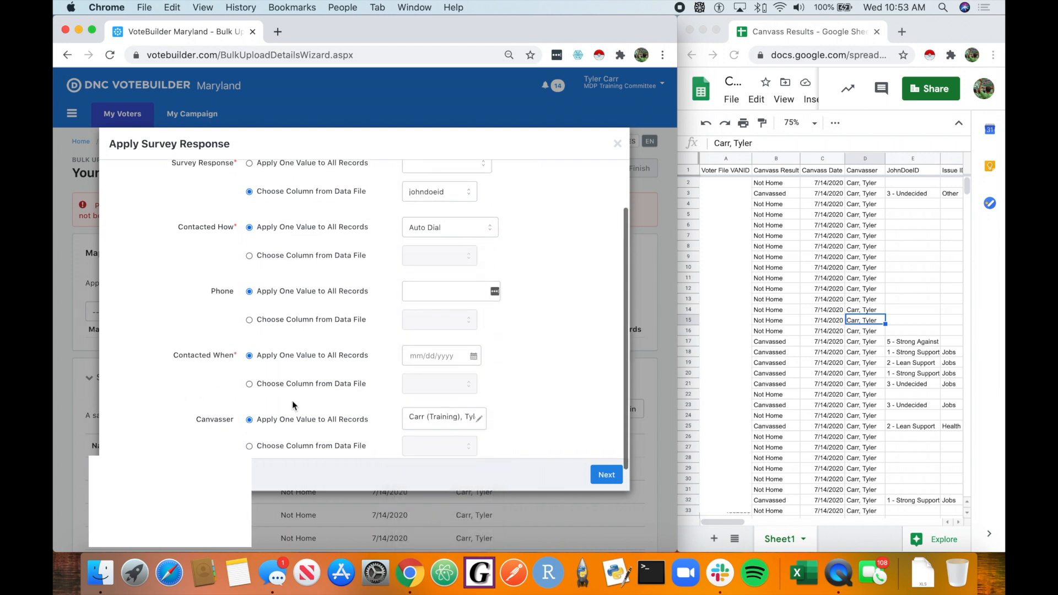
# Step: Take Contacted When from the canvass date column and continue to value mapping
pyautogui.click(298, 359)
pyautogui.click(467, 367)
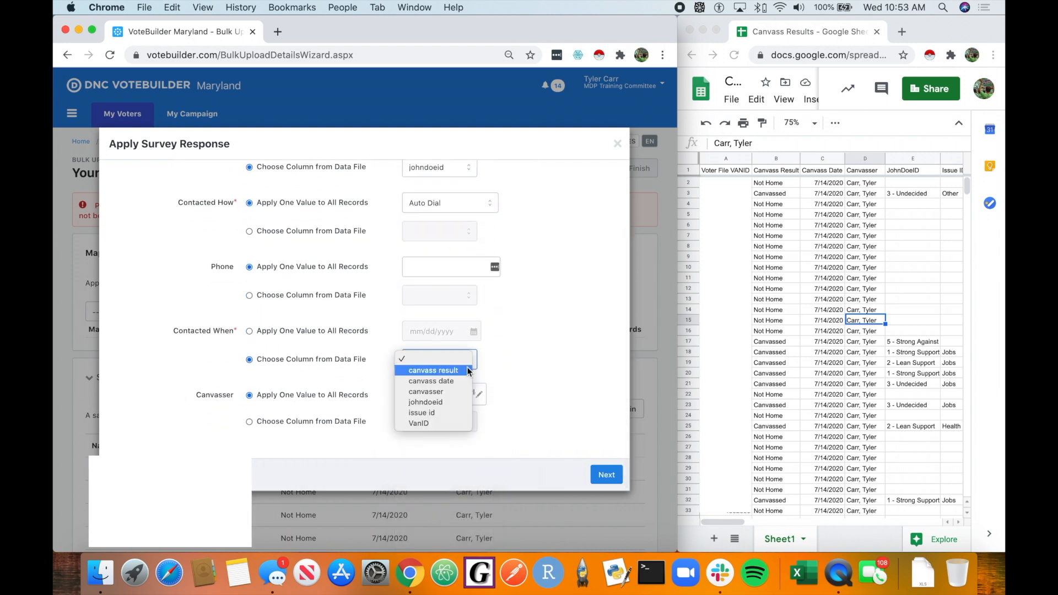
pyautogui.click(461, 382)
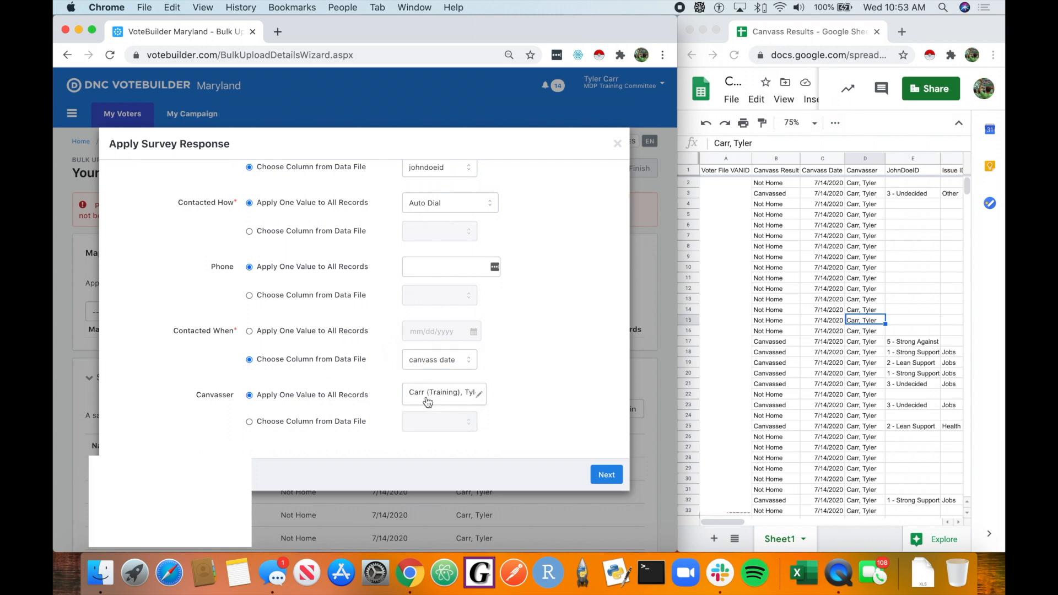
pyautogui.click(606, 474)
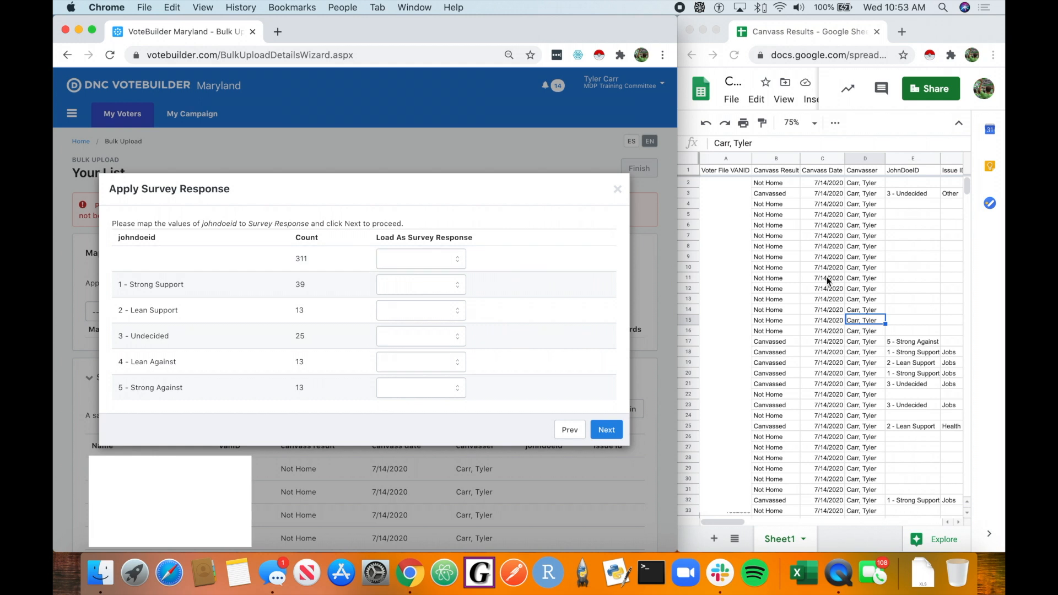
# Step: Map each johndoeid value to its matching survey response, from 1 - Strong Support through 5 - Strong Against
pyautogui.click(906, 261)
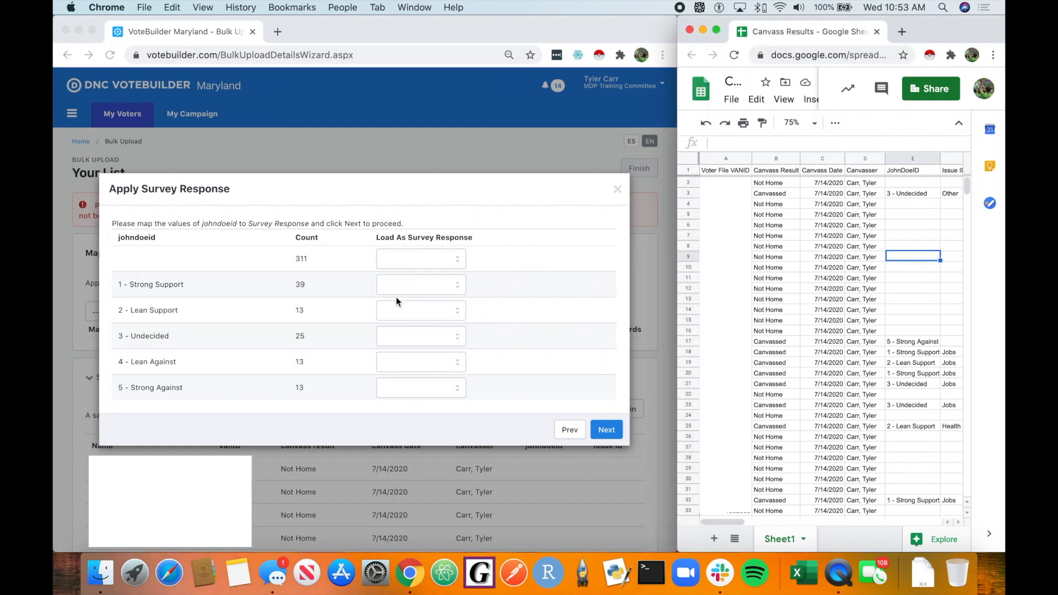
pyautogui.click(367, 254)
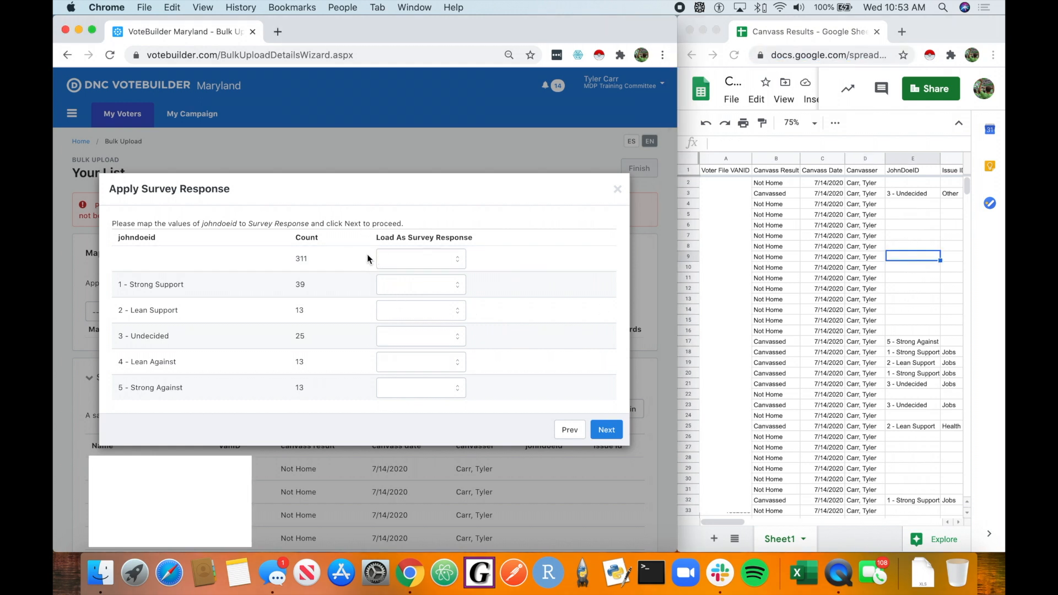
pyautogui.click(427, 285)
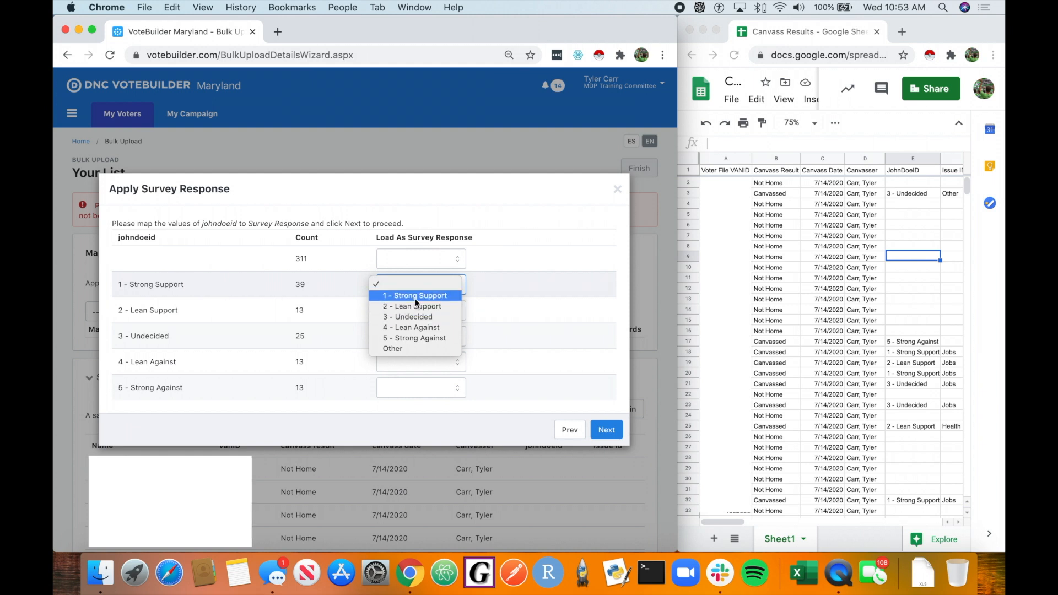
pyautogui.click(415, 298)
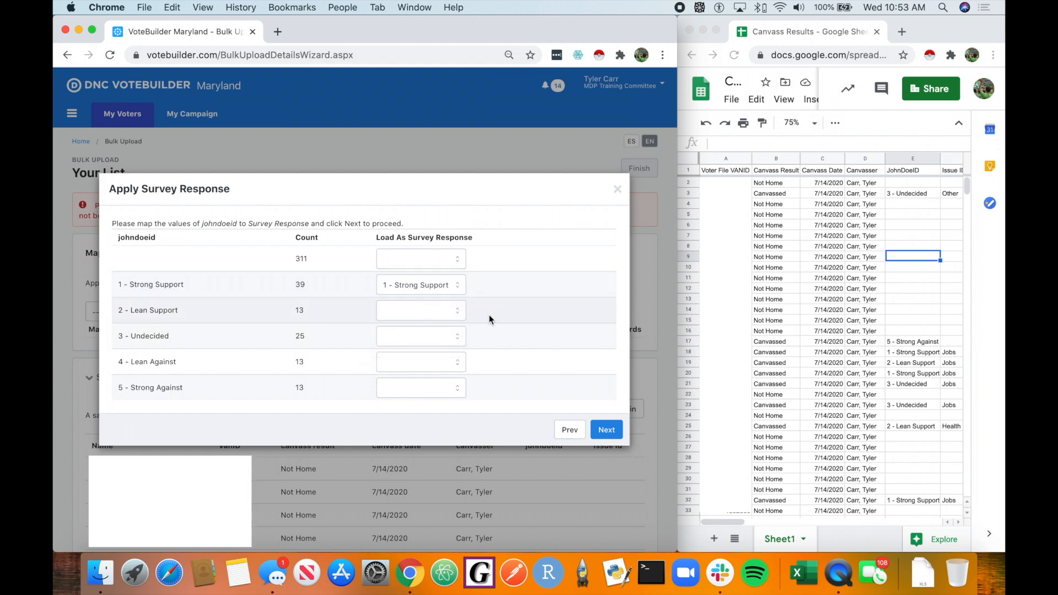
pyautogui.click(413, 309)
pyautogui.click(420, 332)
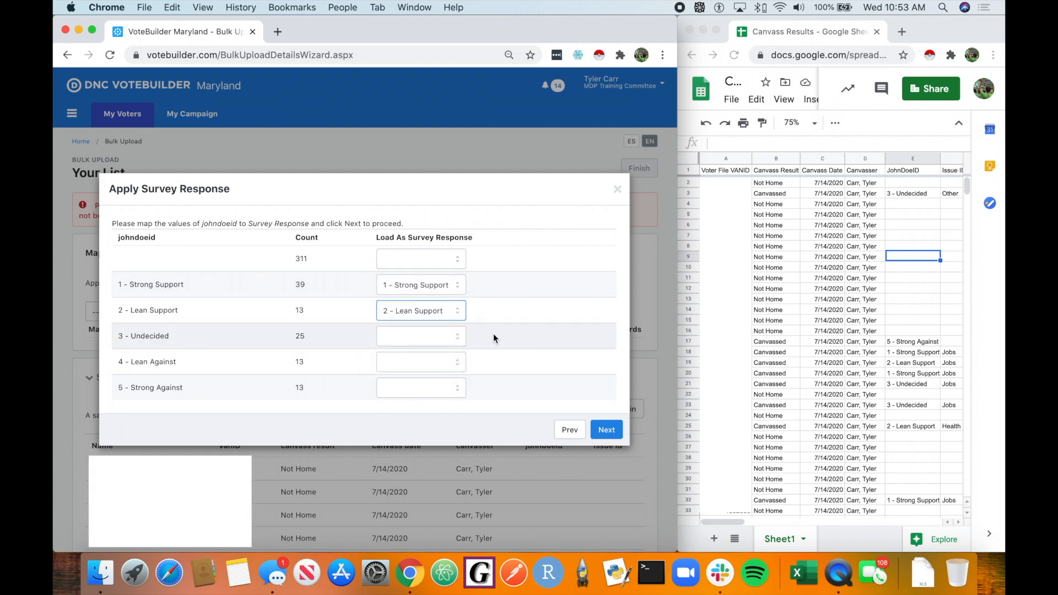
pyautogui.click(428, 337)
pyautogui.click(428, 372)
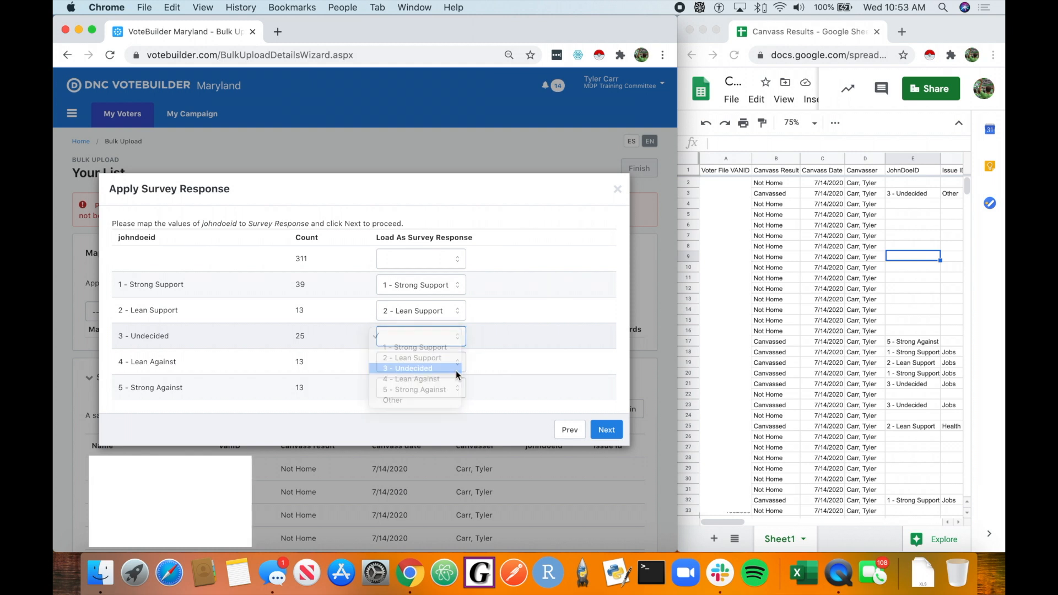
pyautogui.click(444, 362)
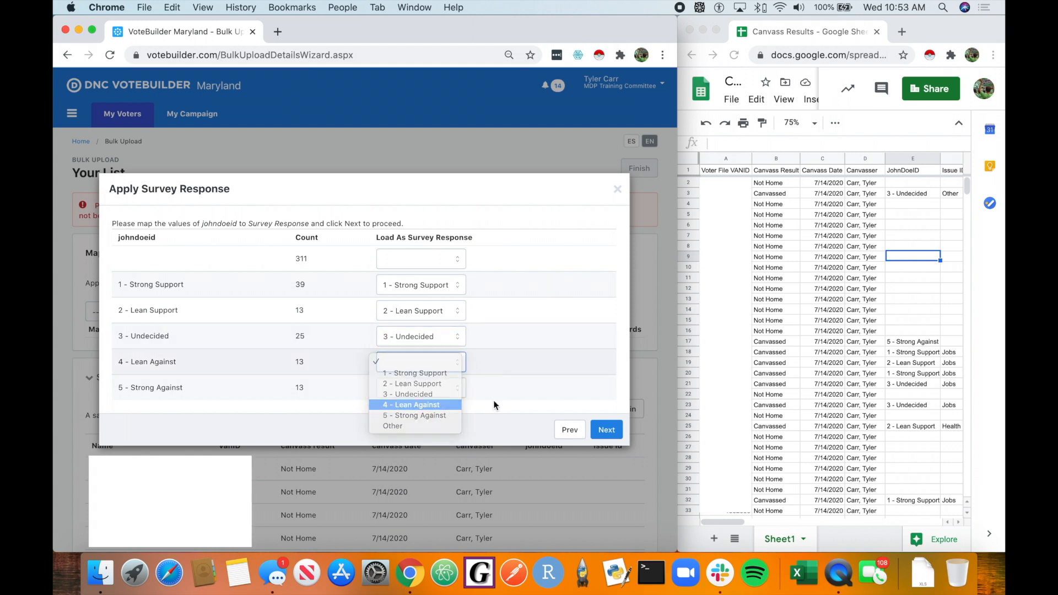
pyautogui.click(424, 406)
pyautogui.click(435, 388)
pyautogui.click(436, 441)
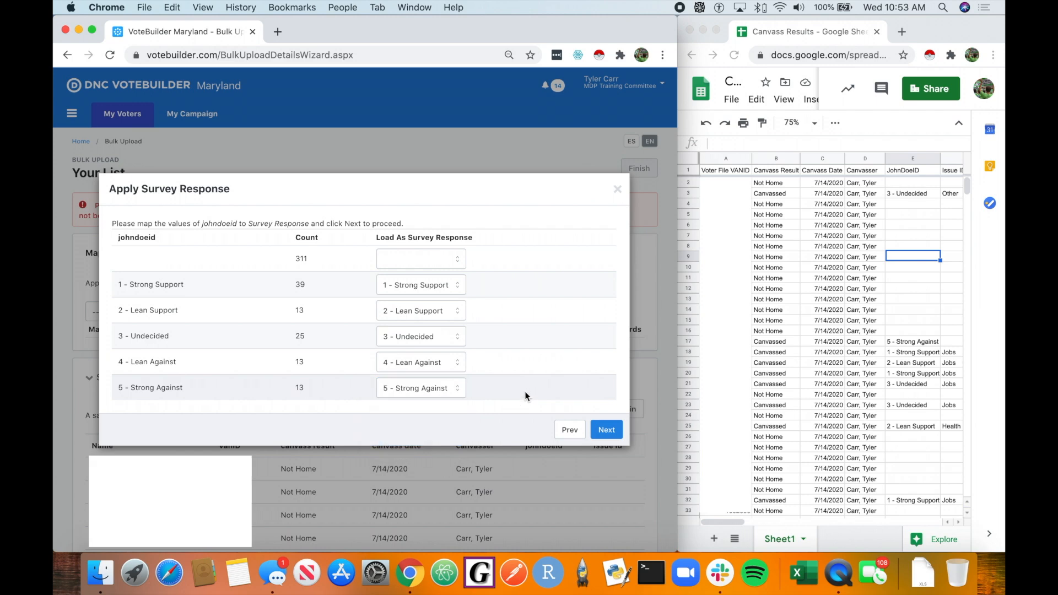
# Step: Set the default Contacted When date to 7/14/2020 and apply the John Doe ID survey response mapping
pyautogui.click(608, 429)
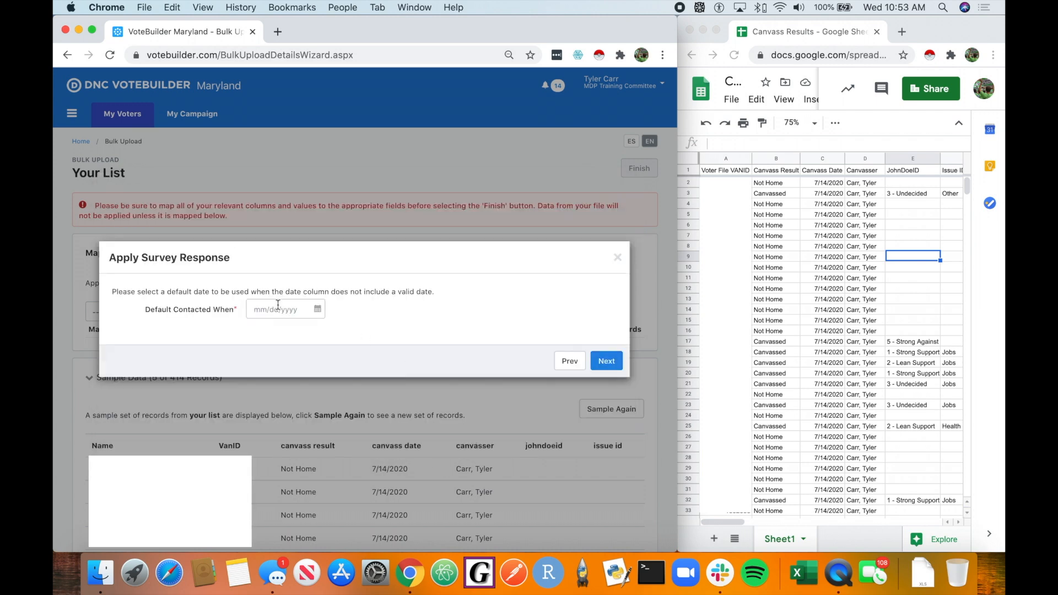
pyautogui.click(277, 306)
pyautogui.scroll(-1, 355, 303)
pyautogui.scroll(-1, 355, 303)
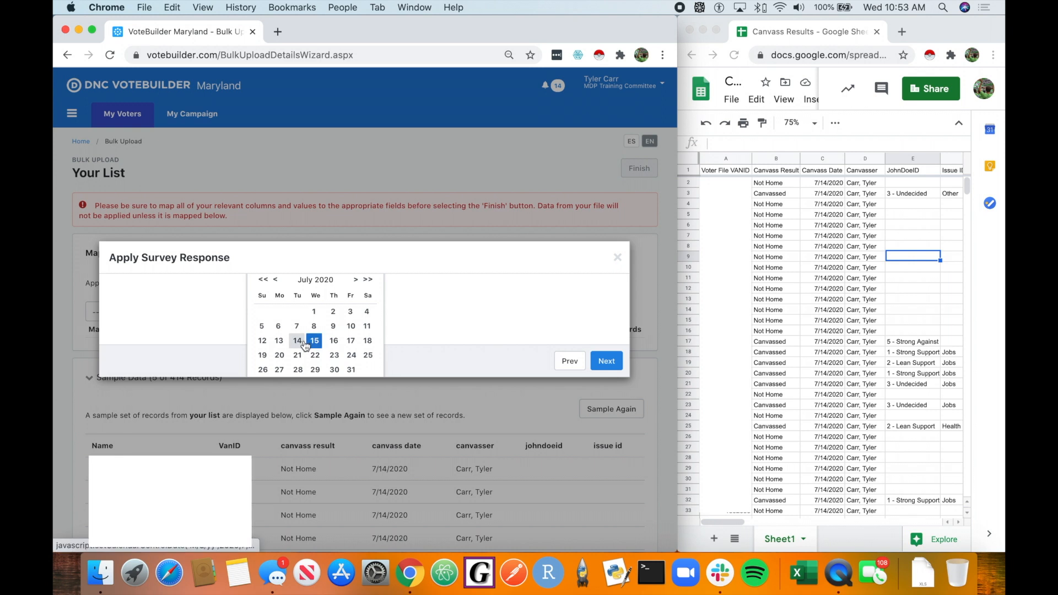
pyautogui.click(298, 341)
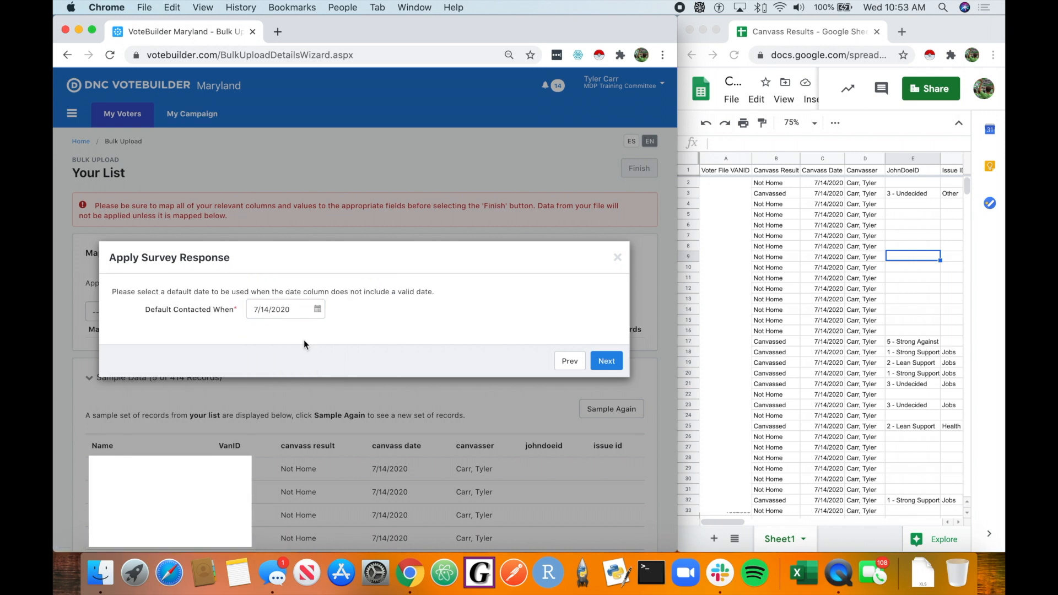
pyautogui.click(606, 361)
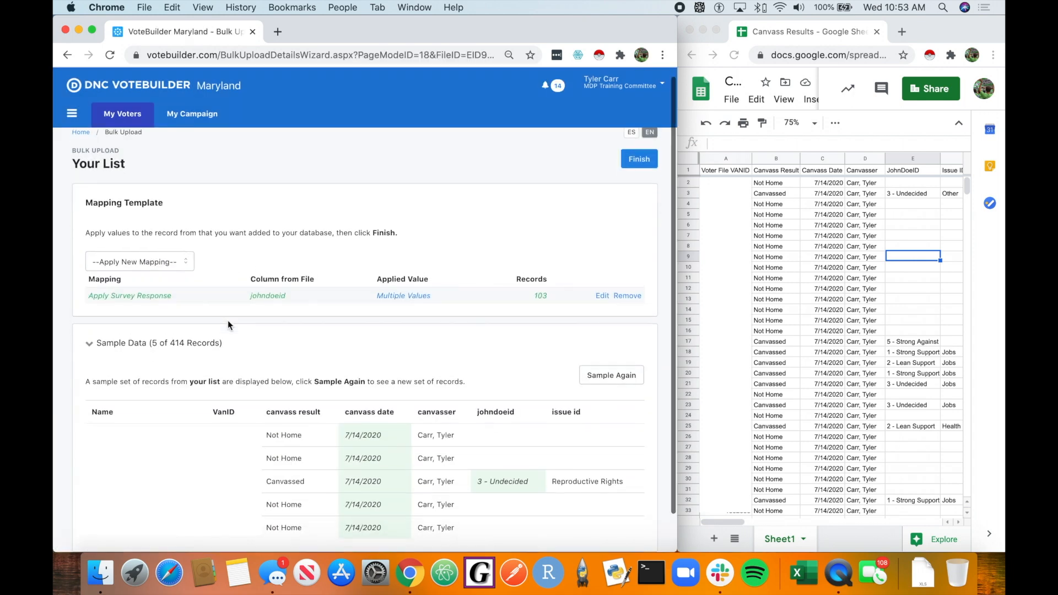
# Step: Start a new Apply Survey Response mapping for the 2020 Issue: Issue ID survey question
pyautogui.click(165, 260)
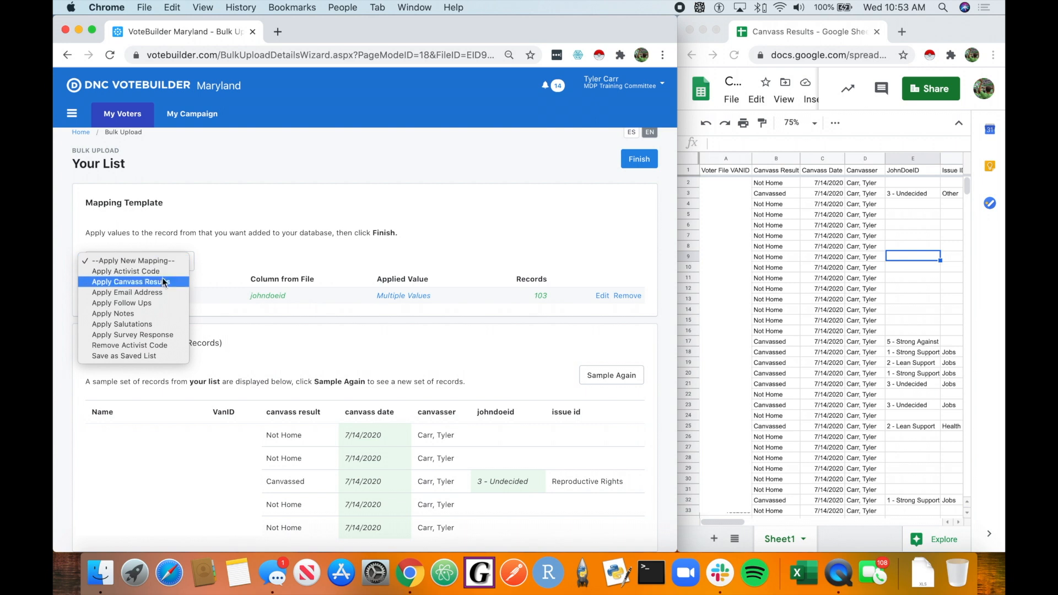
pyautogui.click(168, 334)
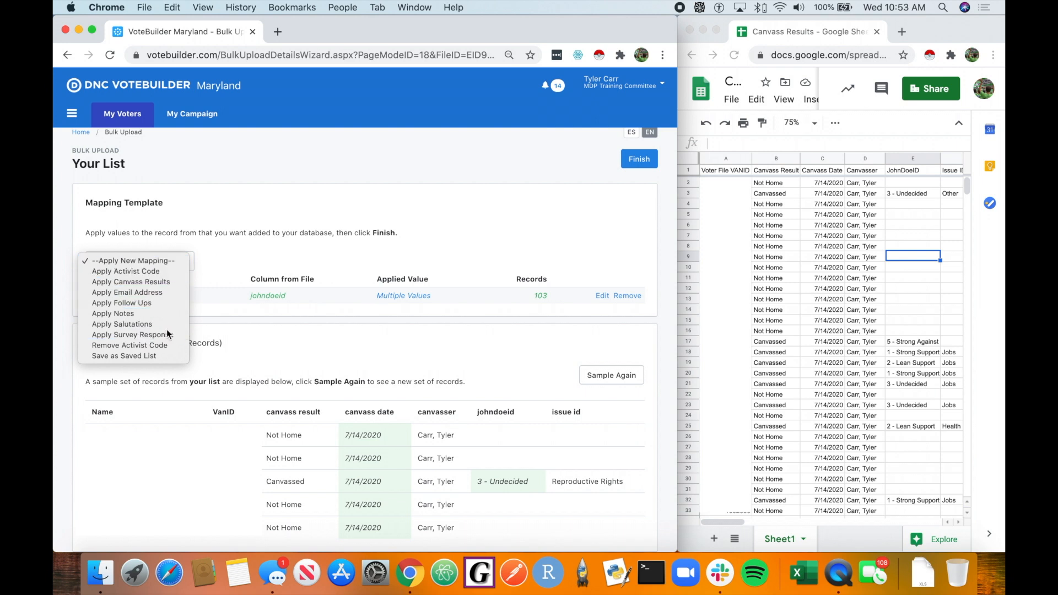
pyautogui.click(460, 210)
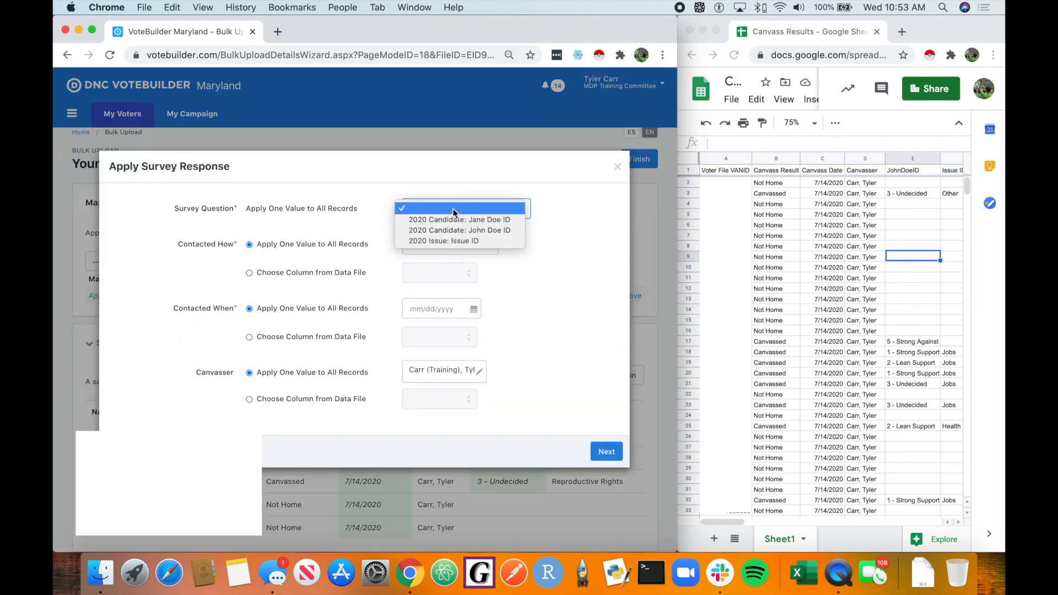
pyautogui.click(484, 242)
pyautogui.click(955, 172)
pyautogui.doubleClick(955, 173)
pyautogui.click(534, 238)
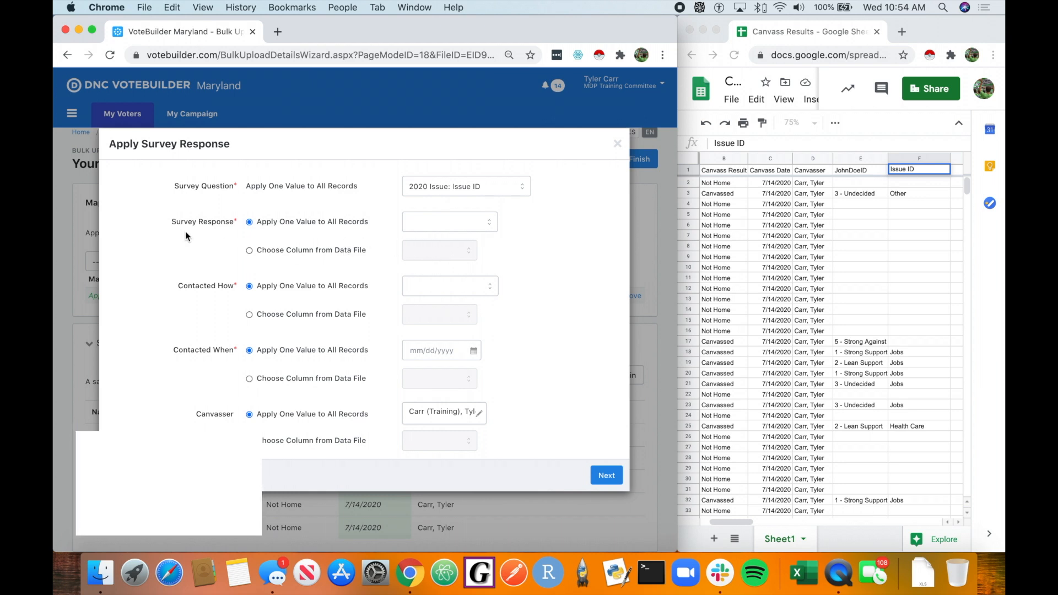
# Step: Take the survey response from the issue id column of the data file
pyautogui.click(317, 249)
pyautogui.click(451, 249)
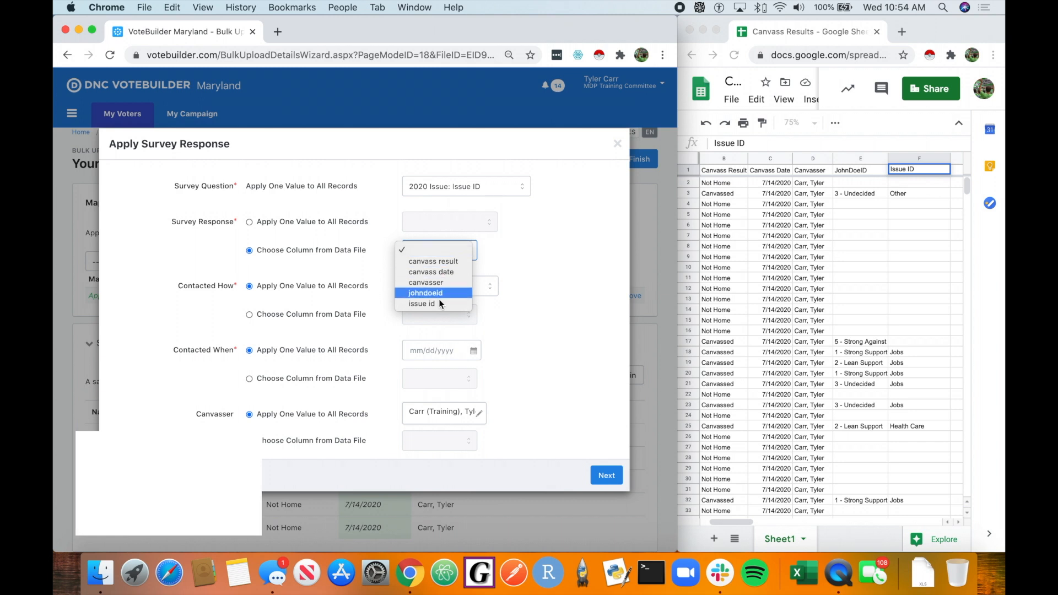
pyautogui.click(420, 301)
pyautogui.click(500, 248)
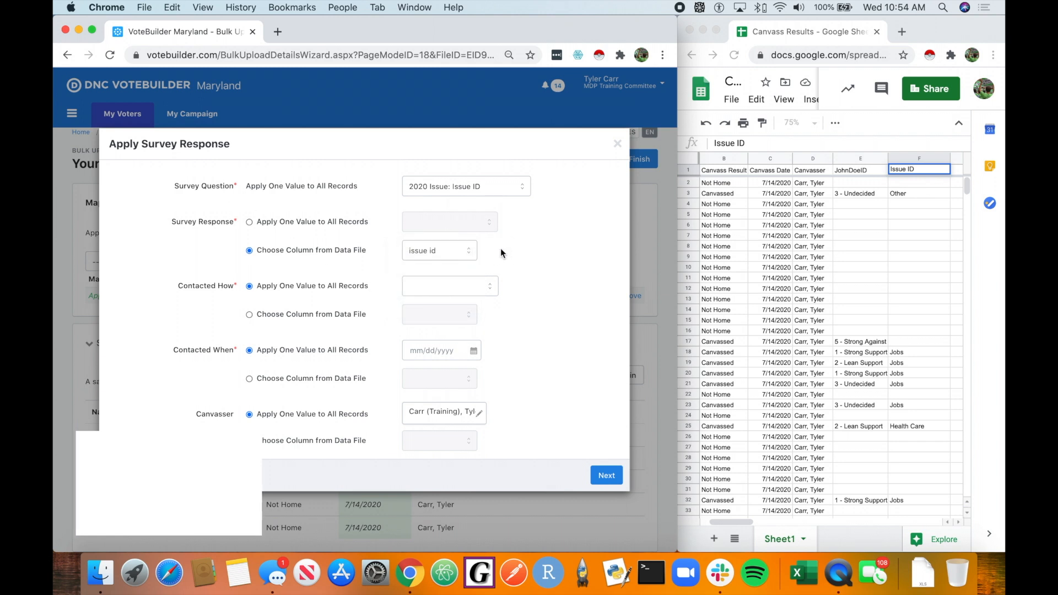
# Step: Set Contacted How to Auto Dial for all records
pyautogui.scroll(-1, 500, 248)
pyautogui.click(456, 269)
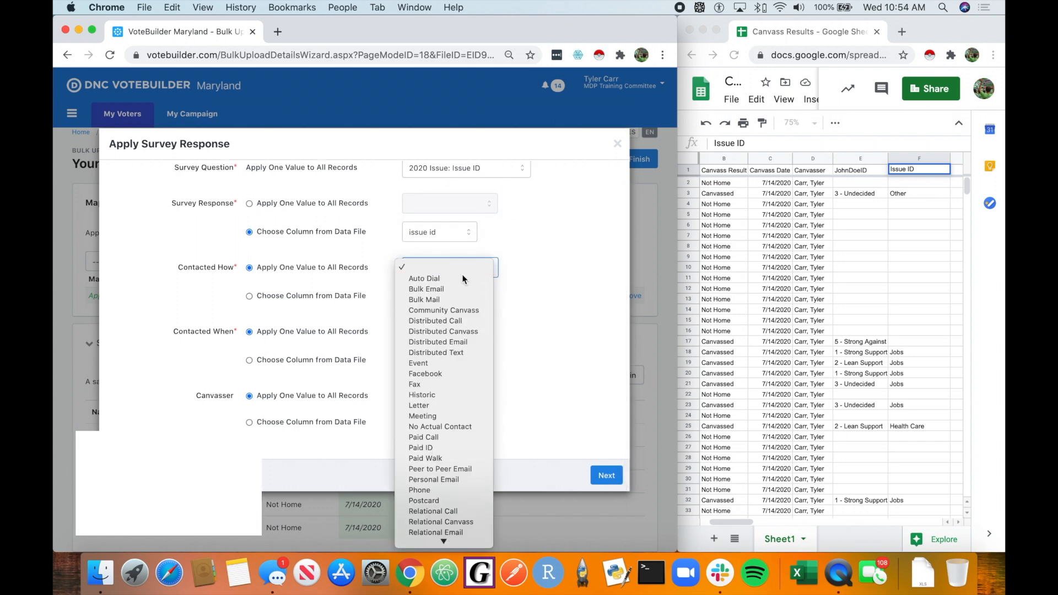
pyautogui.click(475, 277)
# Step: Take Contacted When from the canvass date column and continue to value mapping
pyautogui.scroll(-3, 517, 313)
pyautogui.click(355, 358)
pyautogui.click(466, 361)
pyautogui.click(464, 380)
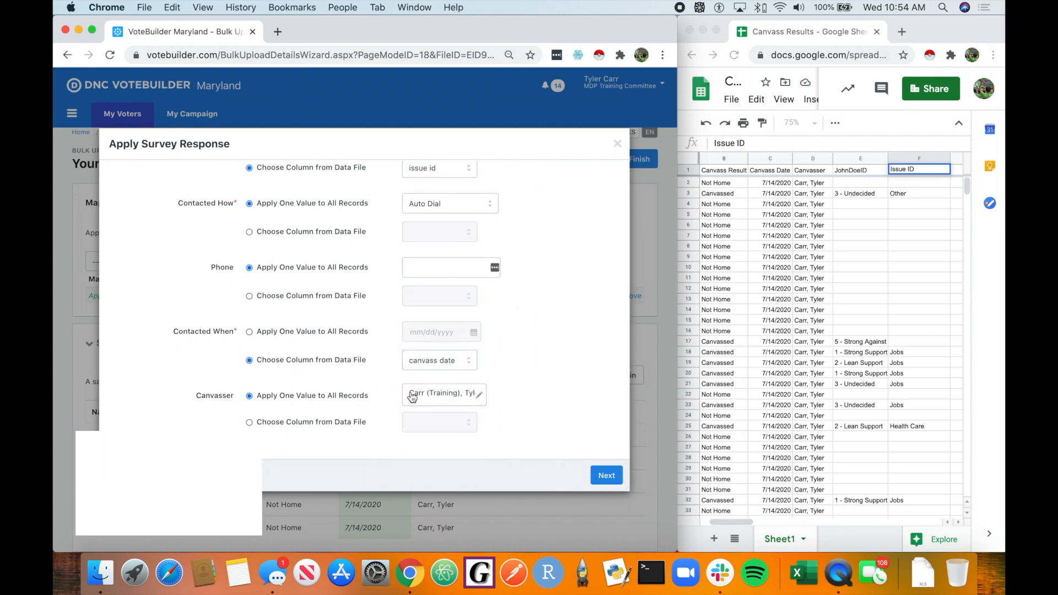
pyautogui.click(612, 476)
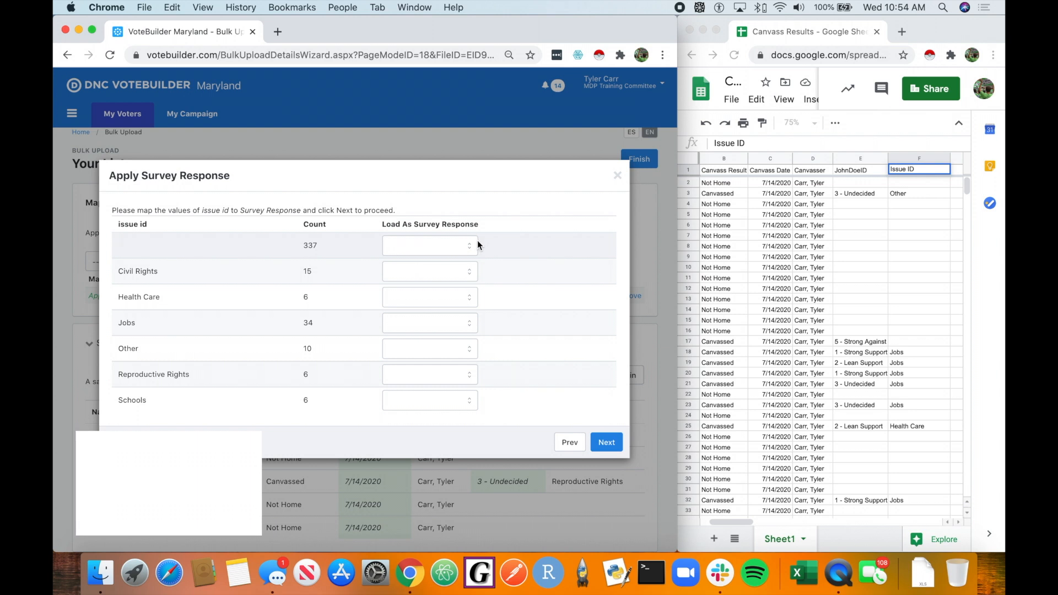
# Step: Map each issue id value to Civil Rights, Health Care, Jobs/Economy, Other, Reproductive Rights and Schools Funding, then continue
pyautogui.click(456, 271)
pyautogui.click(451, 335)
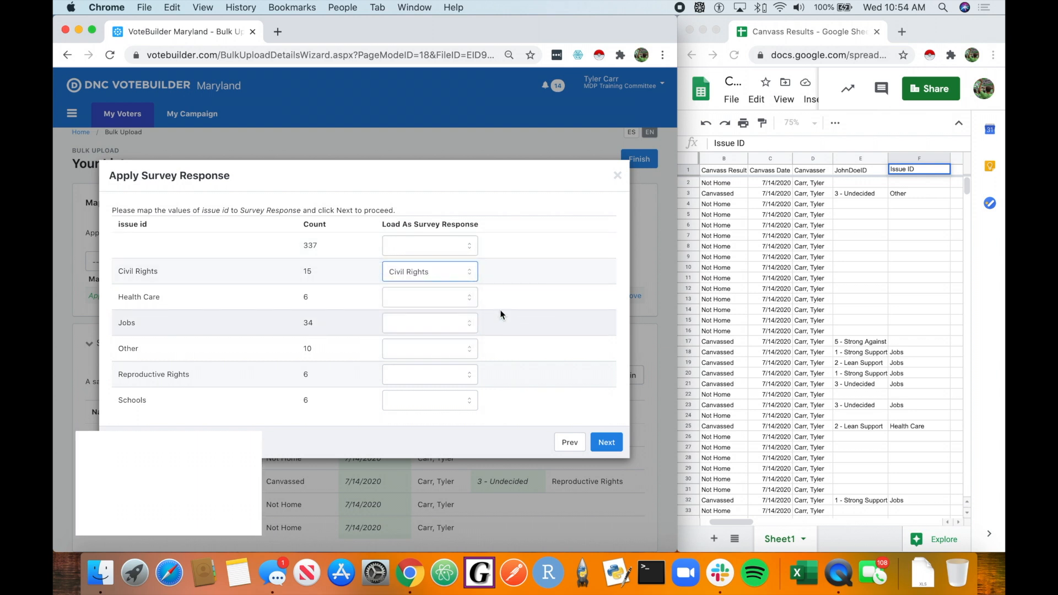
pyautogui.click(439, 292)
pyautogui.click(444, 306)
pyautogui.click(440, 323)
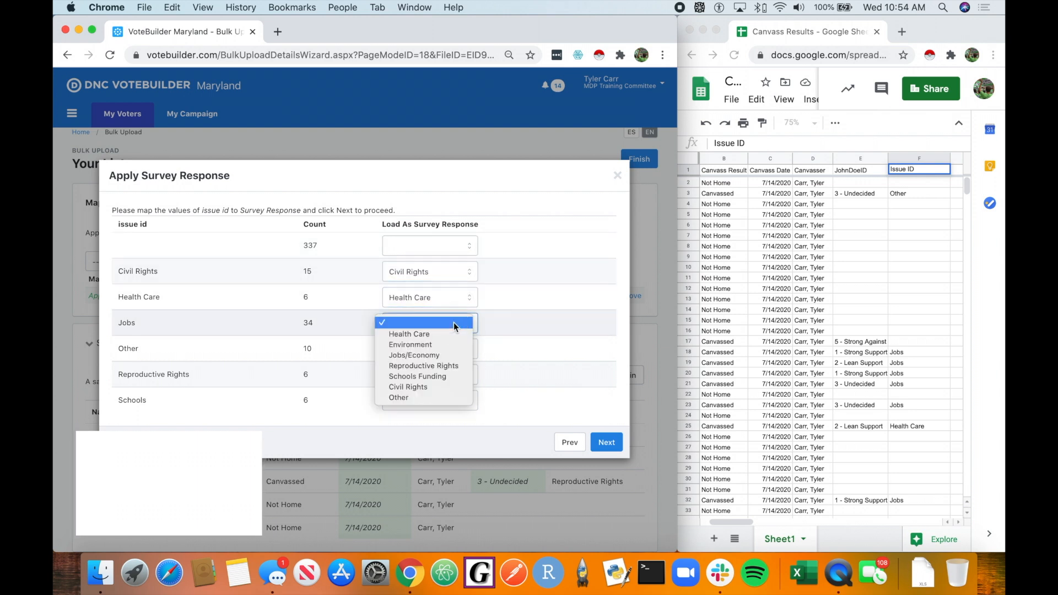
pyautogui.click(458, 355)
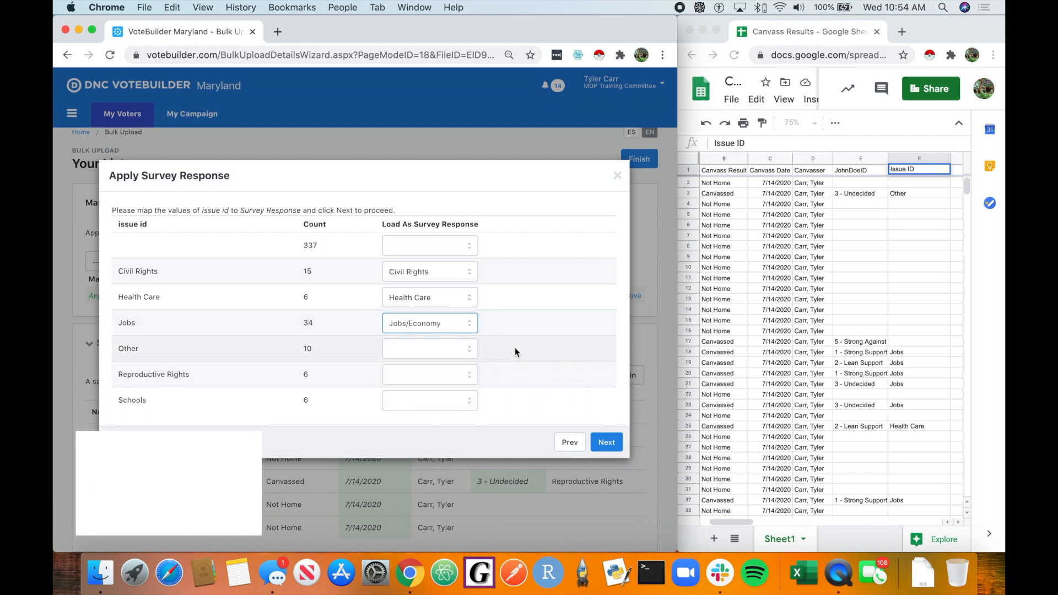
pyautogui.click(419, 348)
pyautogui.click(421, 422)
pyautogui.click(393, 375)
pyautogui.click(419, 418)
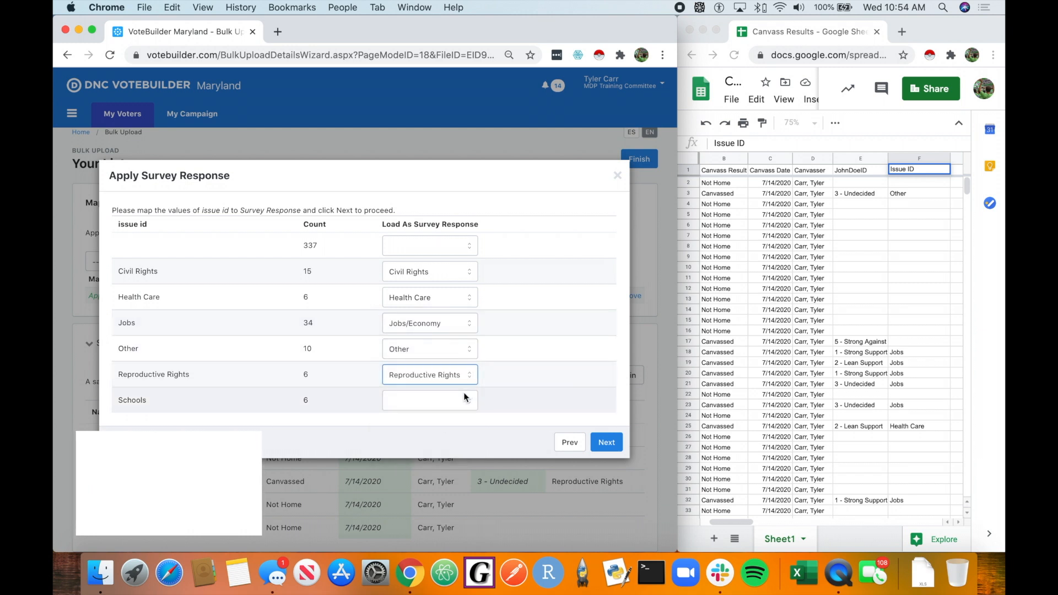
pyautogui.click(464, 401)
pyautogui.click(449, 454)
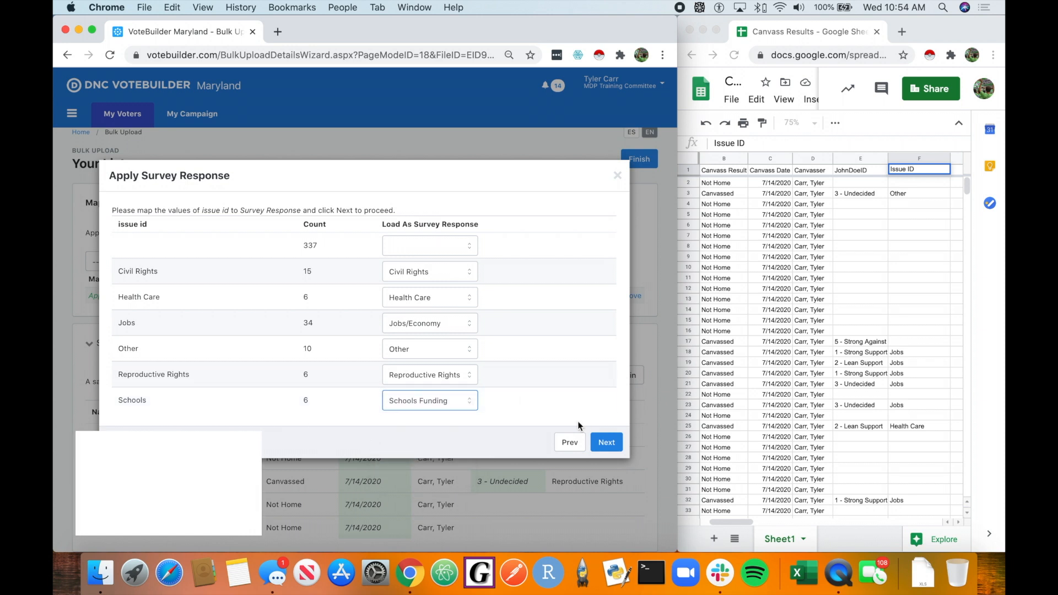
pyautogui.click(606, 442)
# Step: Pick a default Contacted When date from the calendar and apply the Issue ID mapping
pyautogui.click(295, 310)
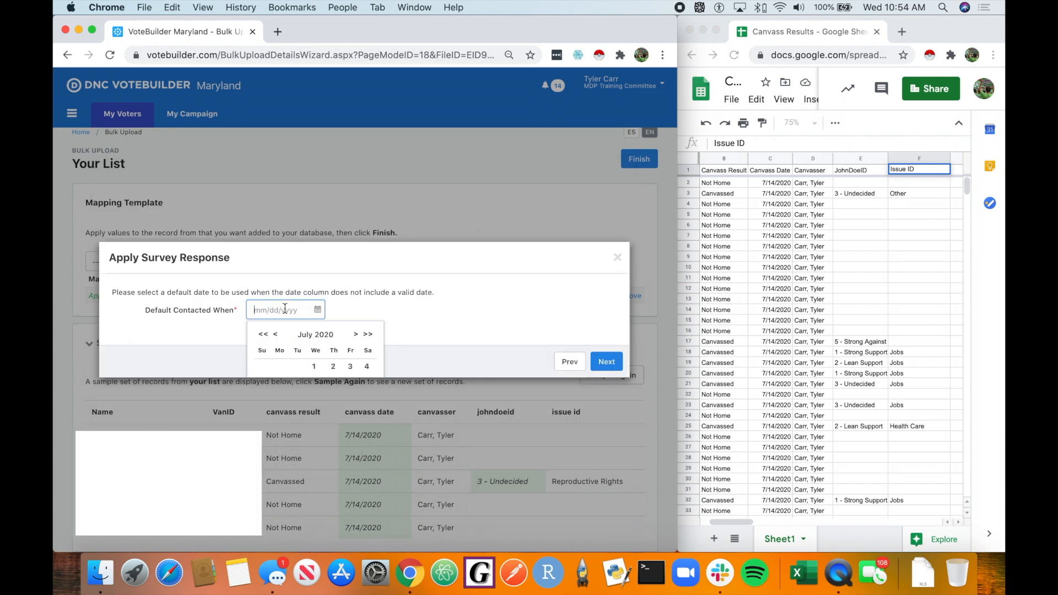
pyautogui.scroll(-2, 300, 342)
pyautogui.click(298, 360)
pyautogui.click(606, 361)
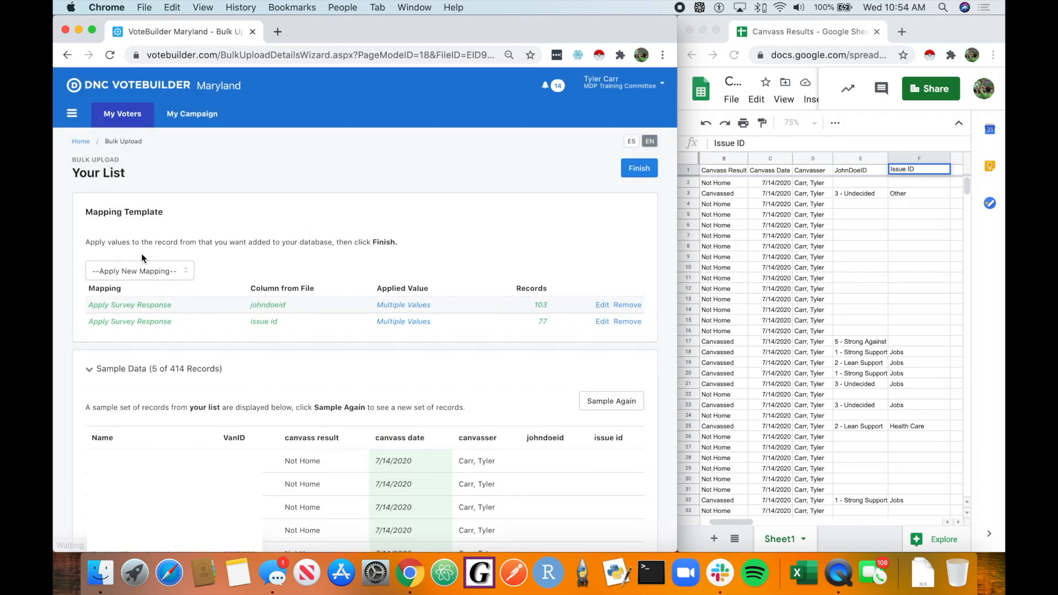
# Step: Start an Apply Canvass Results mapping with Contacted How set to Auto Dial
pyautogui.click(755, 243)
pyautogui.click(827, 229)
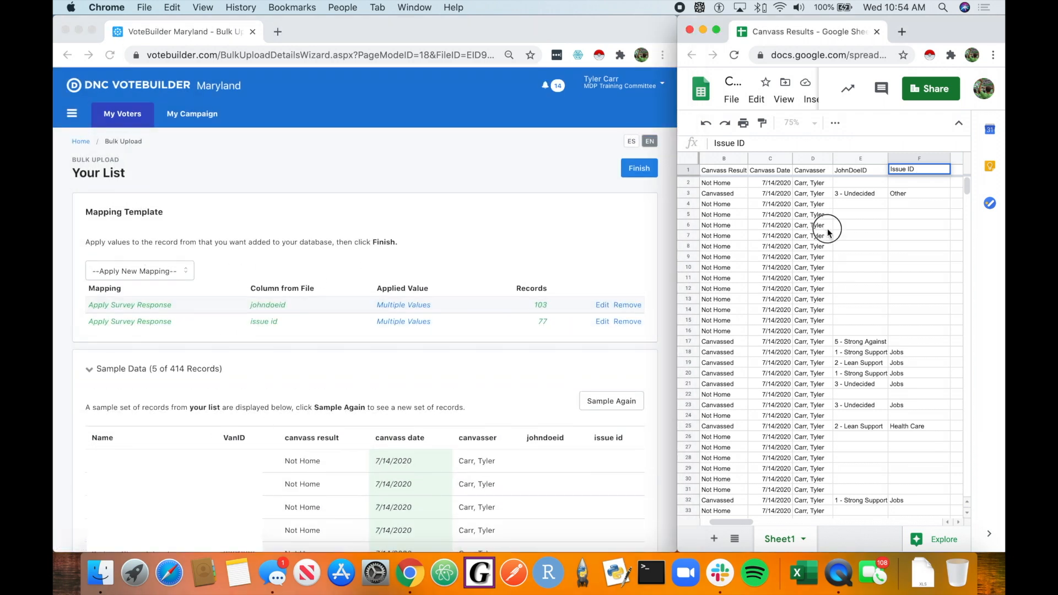
pyautogui.click(716, 183)
pyautogui.click(178, 253)
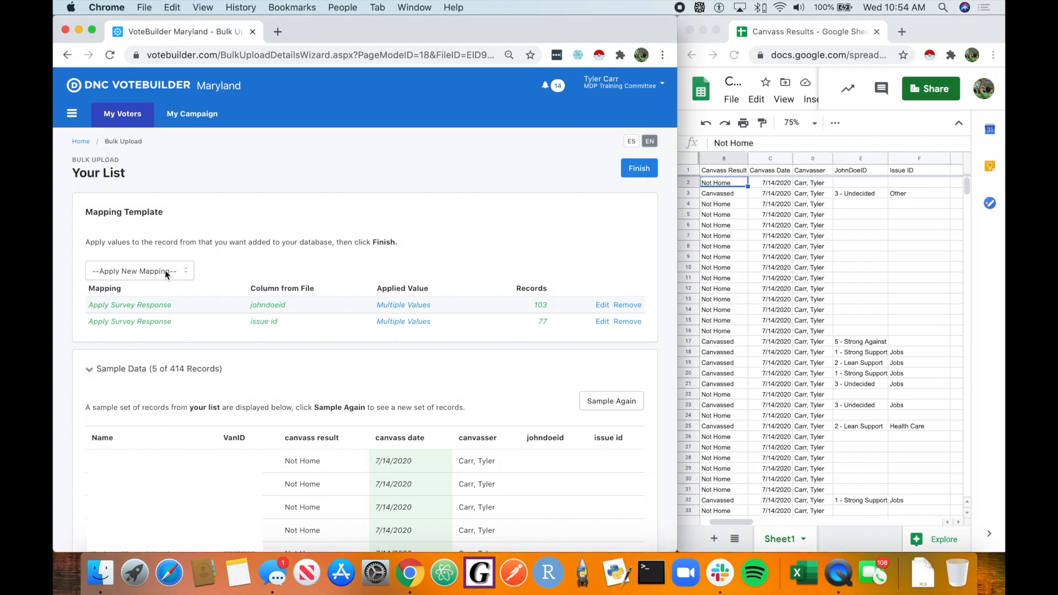
pyautogui.click(165, 273)
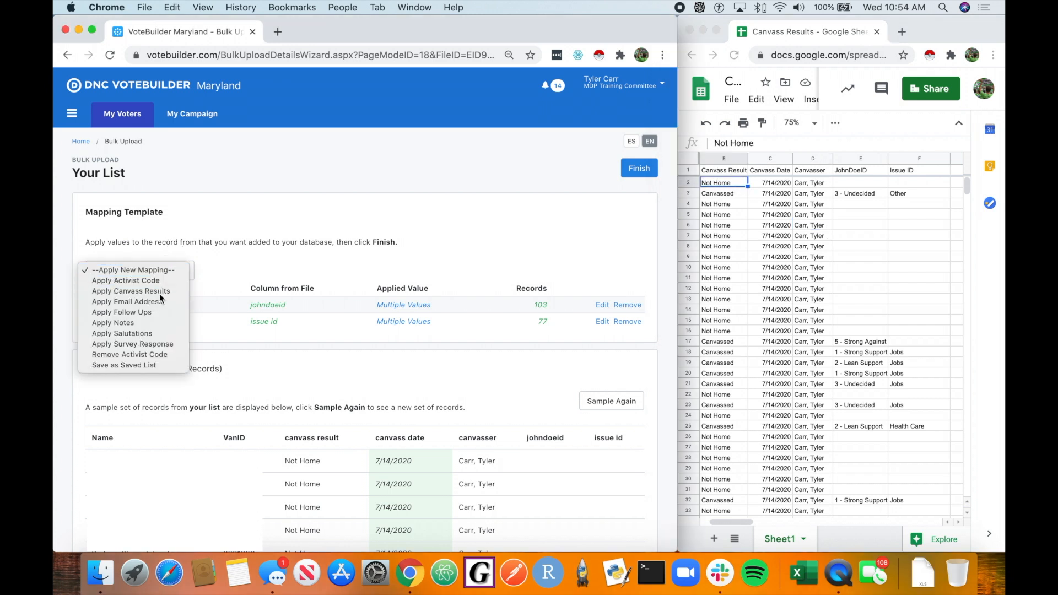
pyautogui.click(160, 293)
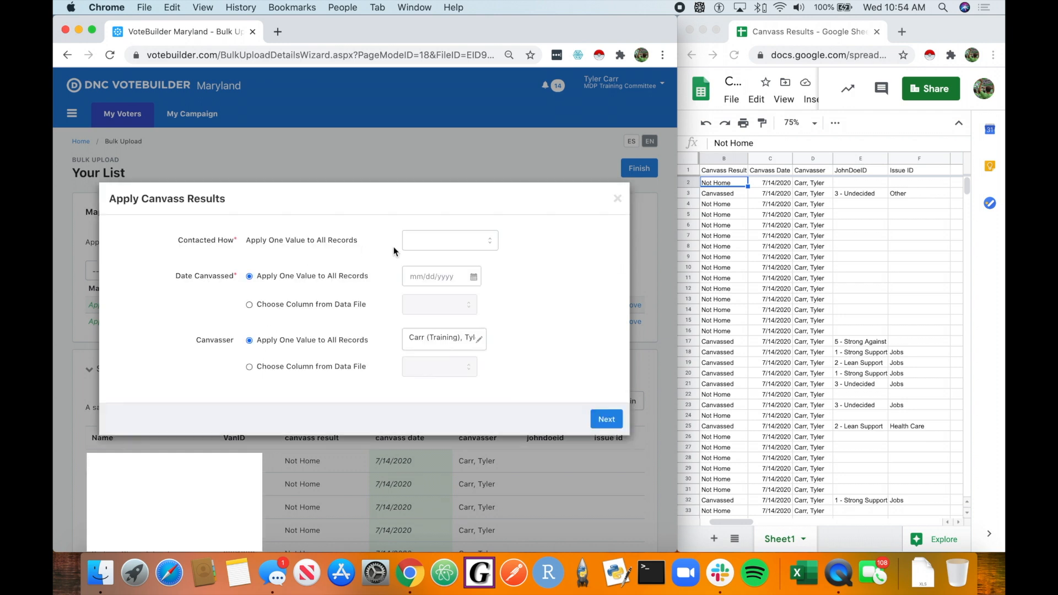
pyautogui.click(425, 240)
pyautogui.click(429, 252)
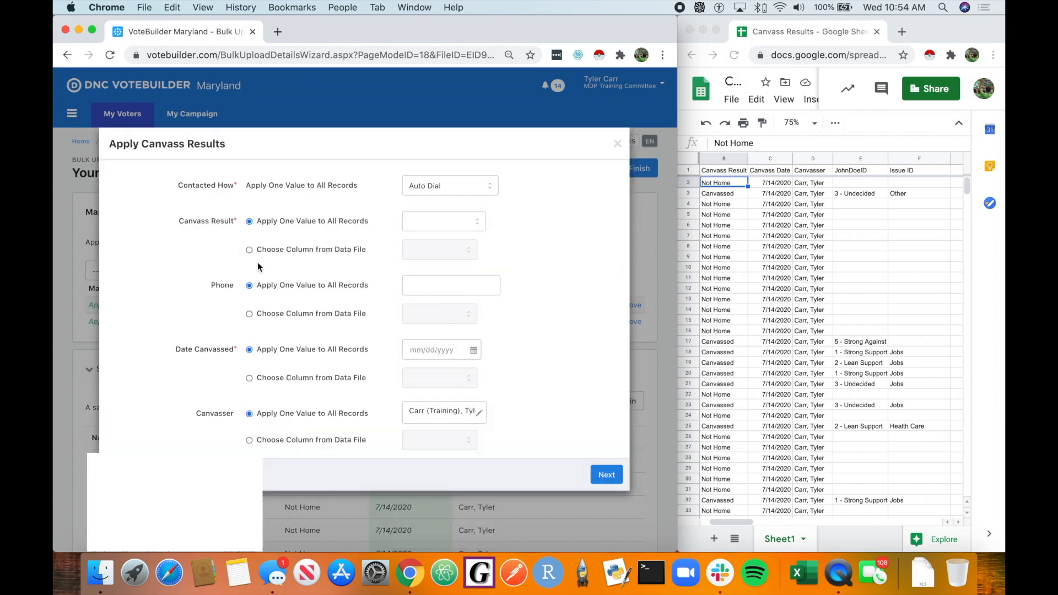
# Step: Take the canvass result from the canvass result column of the data file
pyautogui.click(353, 249)
pyautogui.click(429, 250)
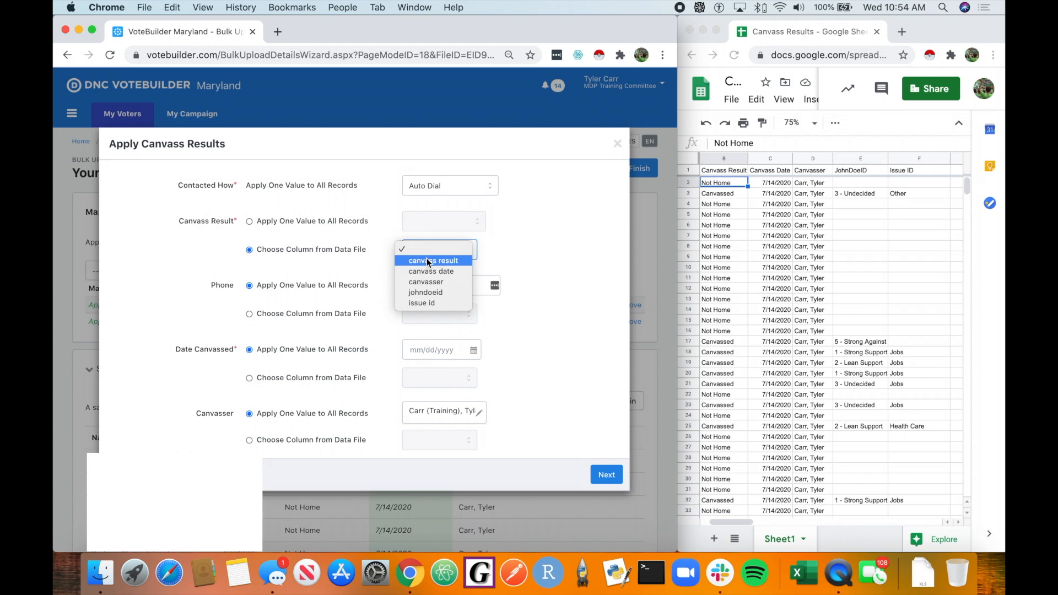
pyautogui.click(426, 259)
# Step: Set Date Canvassed to 7/14/2020 for all records and continue to value mapping
pyautogui.scroll(-1, 470, 290)
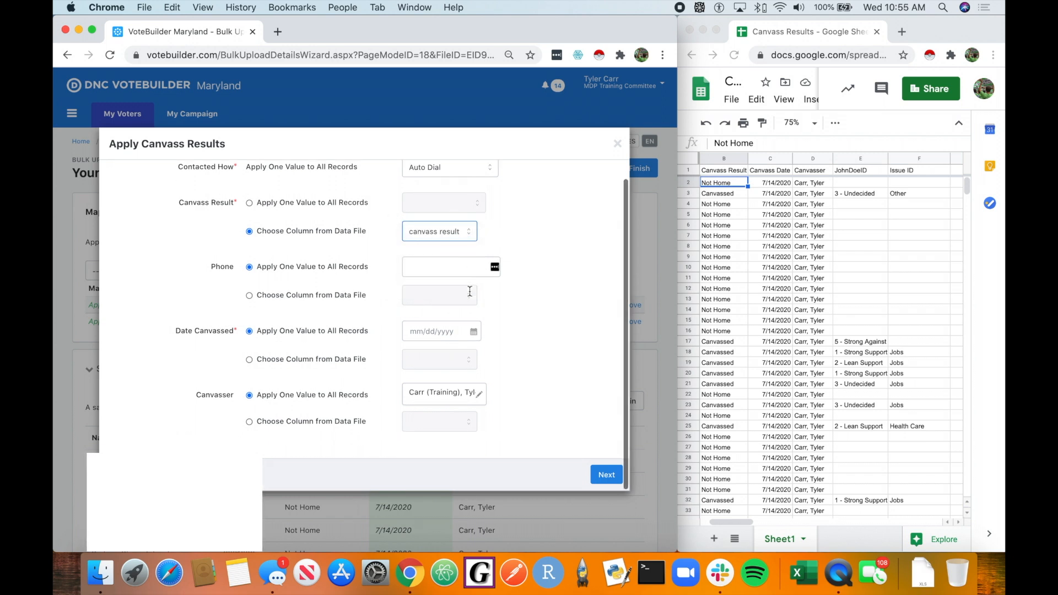
pyautogui.click(431, 331)
pyautogui.click(452, 418)
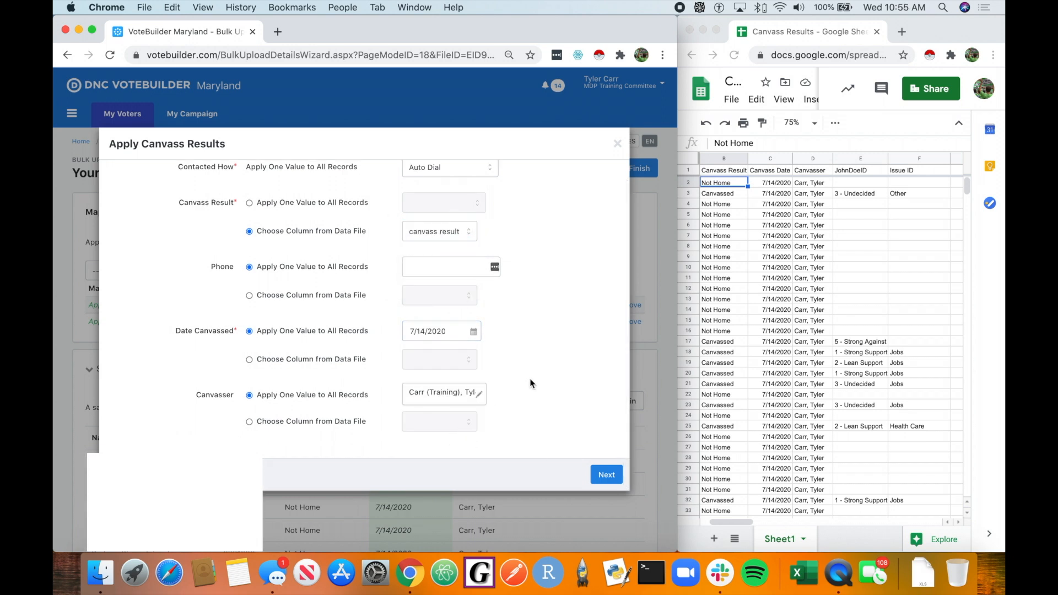
pyautogui.click(604, 476)
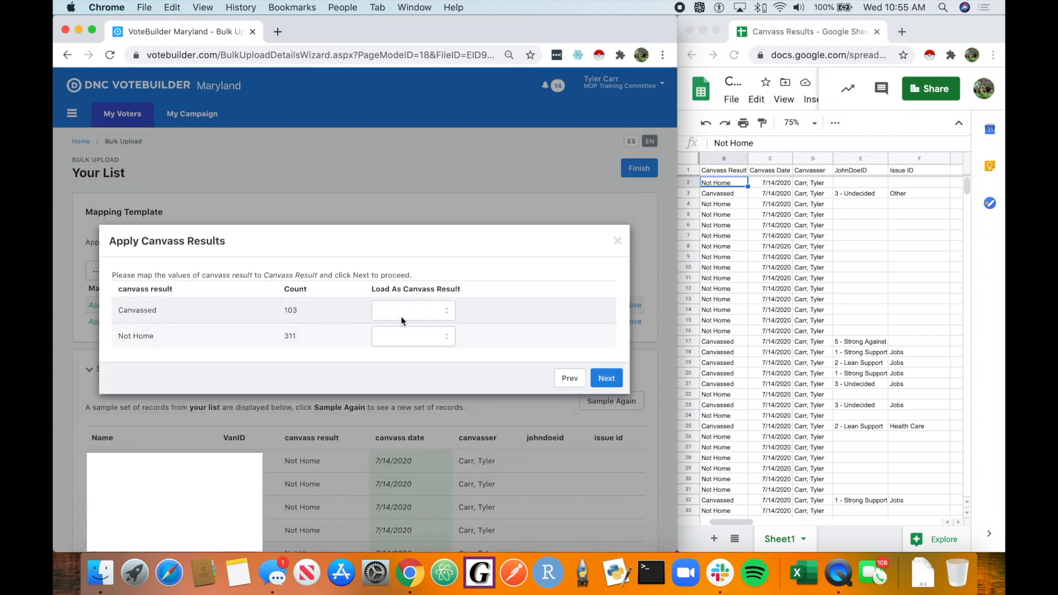
# Step: Map the Not Home canvass result to Not Home and apply the canvass results mapping
pyautogui.click(416, 338)
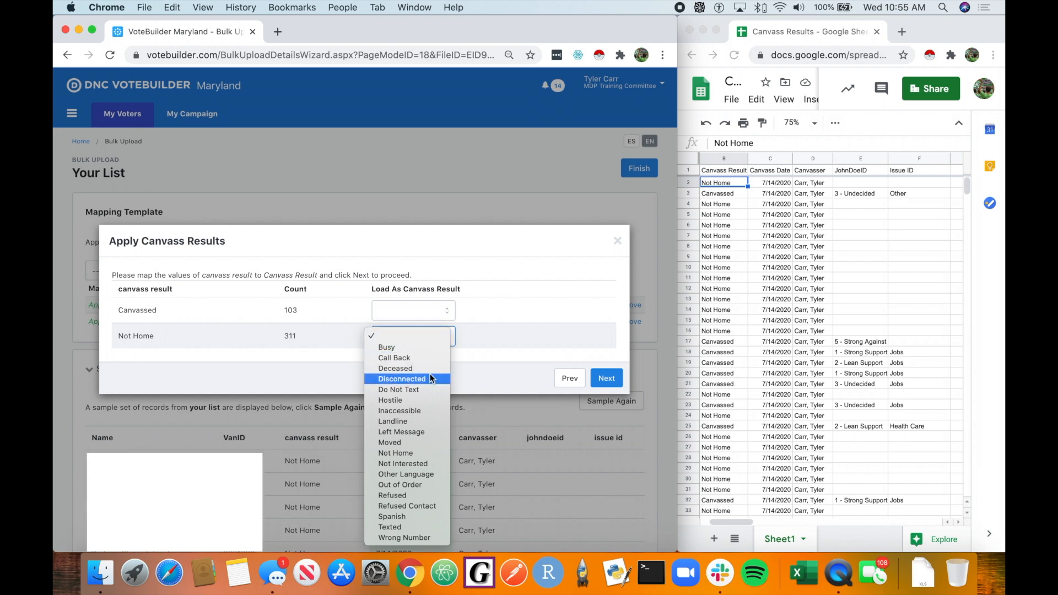
pyautogui.click(429, 453)
pyautogui.moveTo(242, 312); pyautogui.dragTo(113, 307)
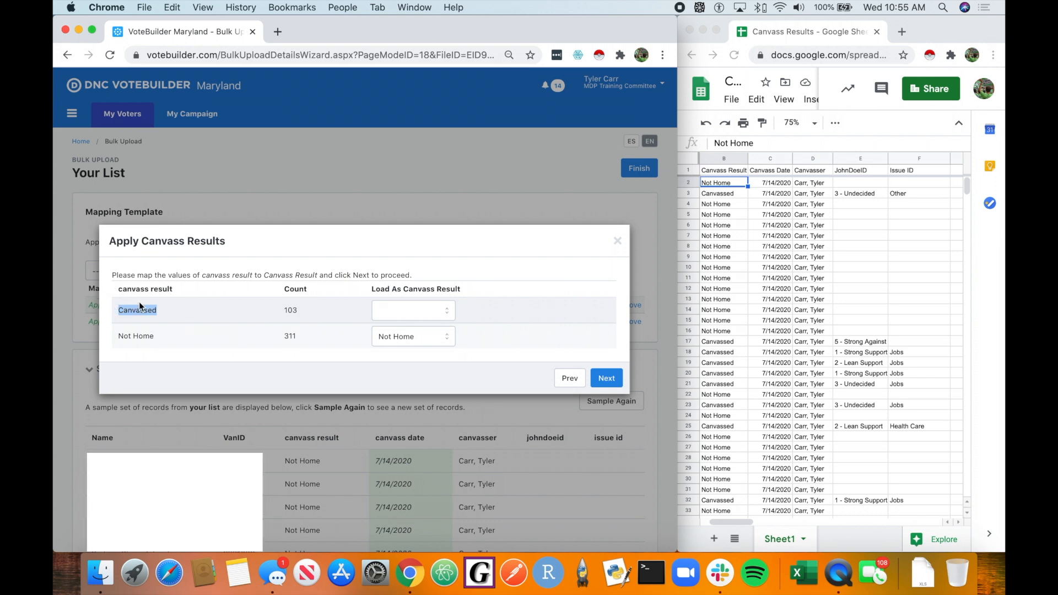
pyautogui.click(163, 317)
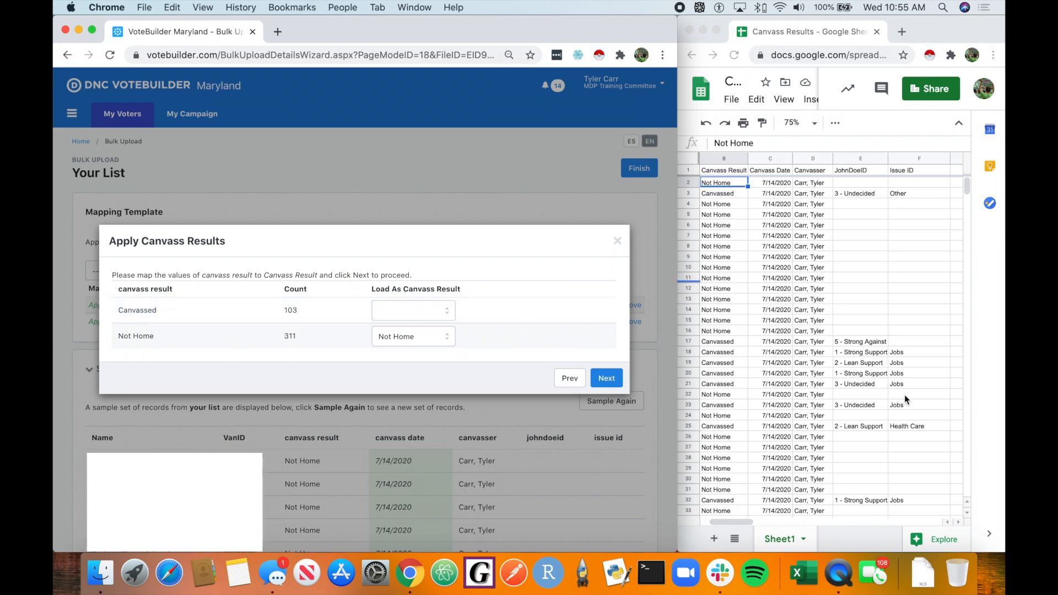
pyautogui.click(877, 350)
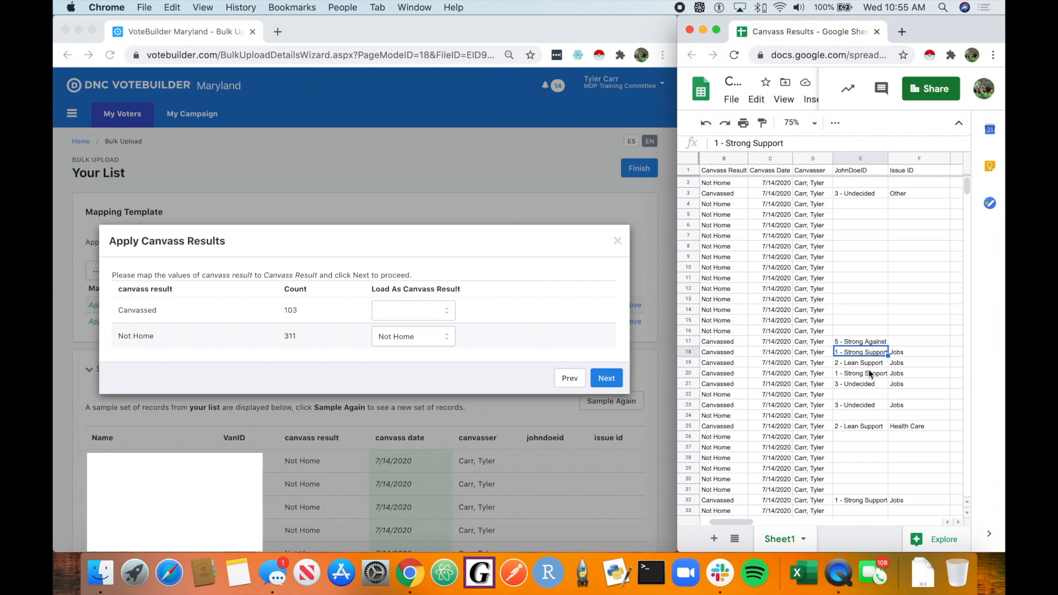
pyautogui.click(269, 315)
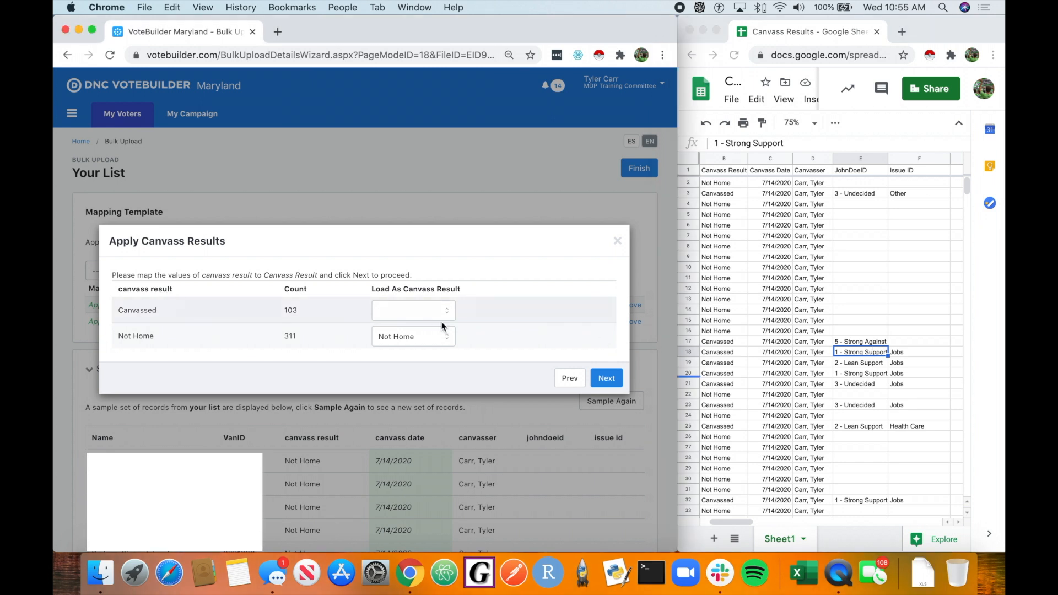
pyautogui.click(612, 381)
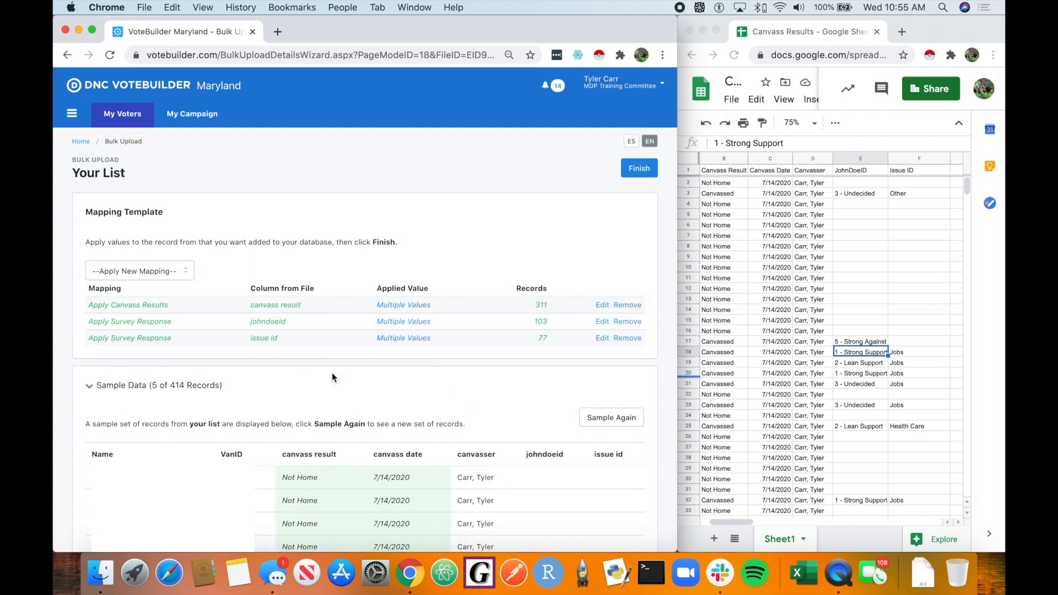
# Step: Finish and confirm the bulk upload, then return to My Voters
pyautogui.click(177, 267)
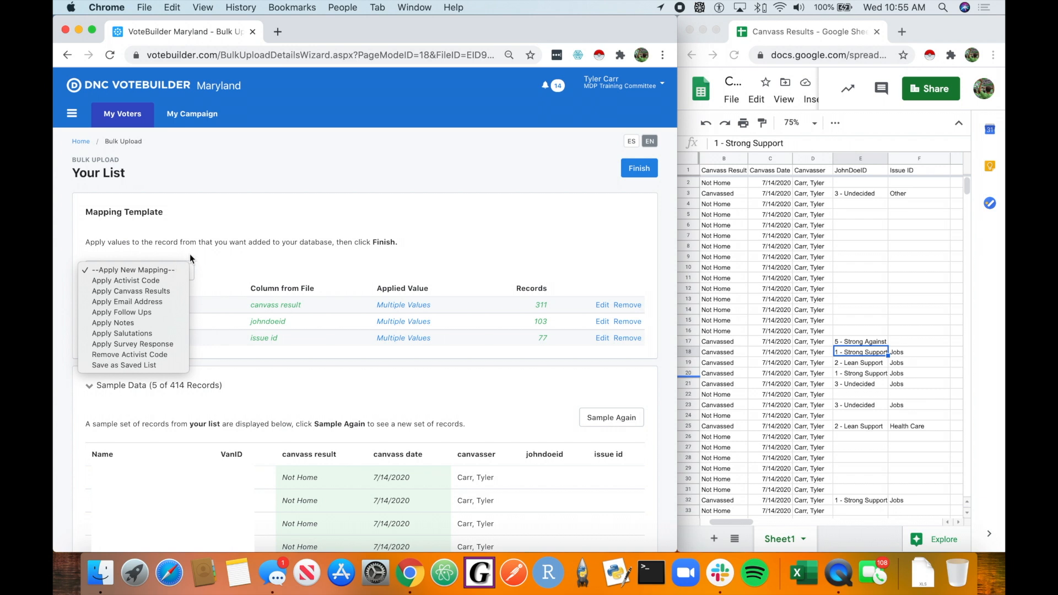
pyautogui.click(190, 253)
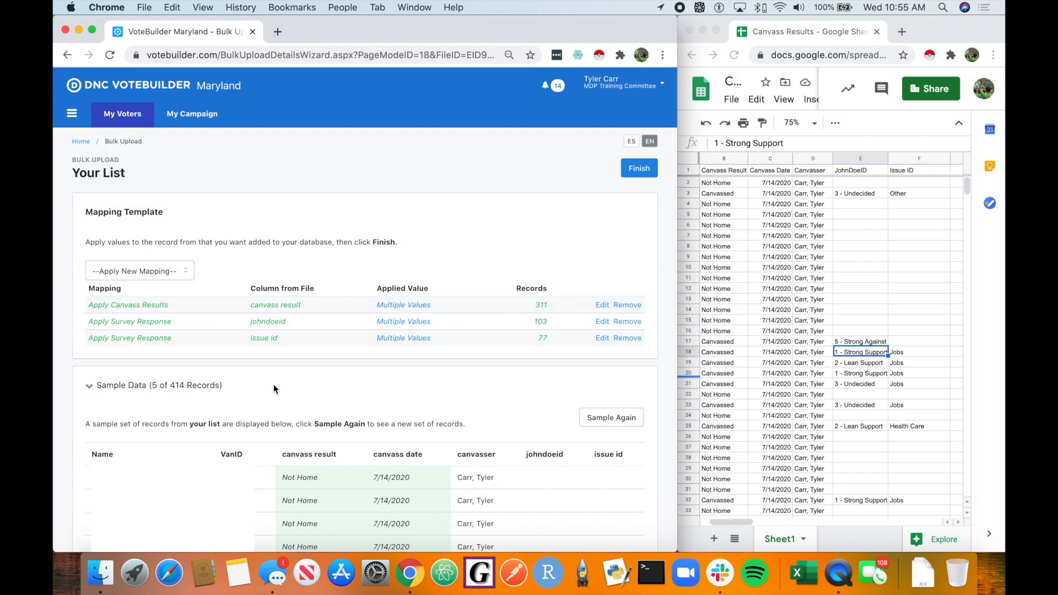
pyautogui.click(647, 174)
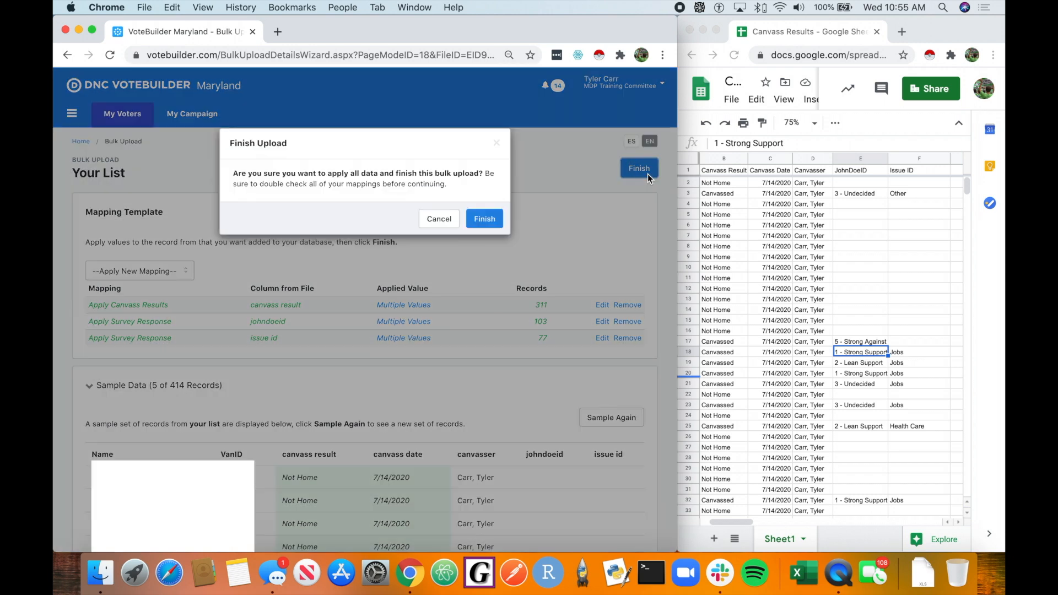
pyautogui.click(489, 220)
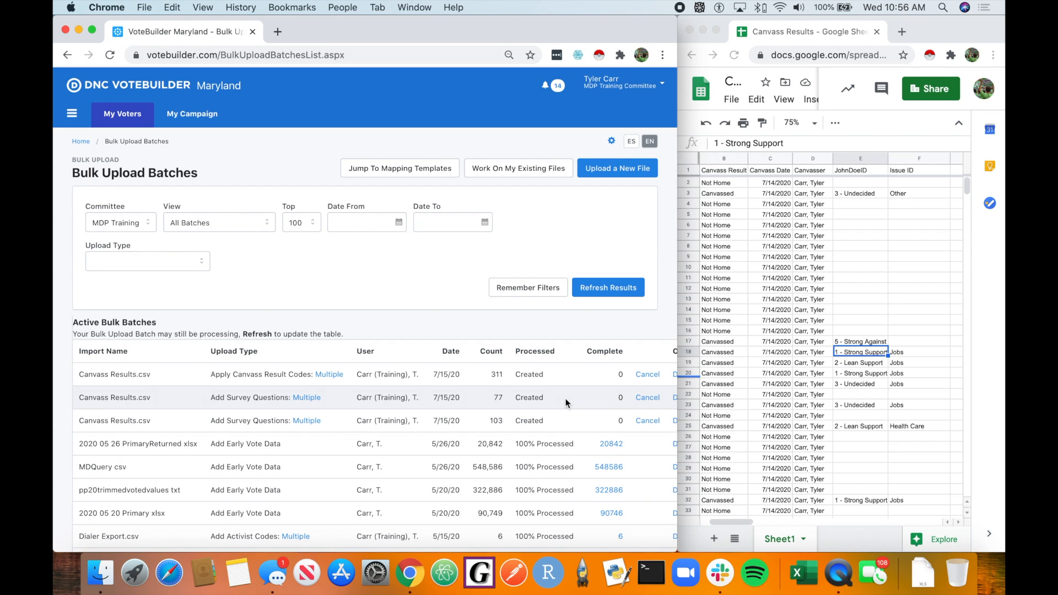
pyautogui.click(148, 118)
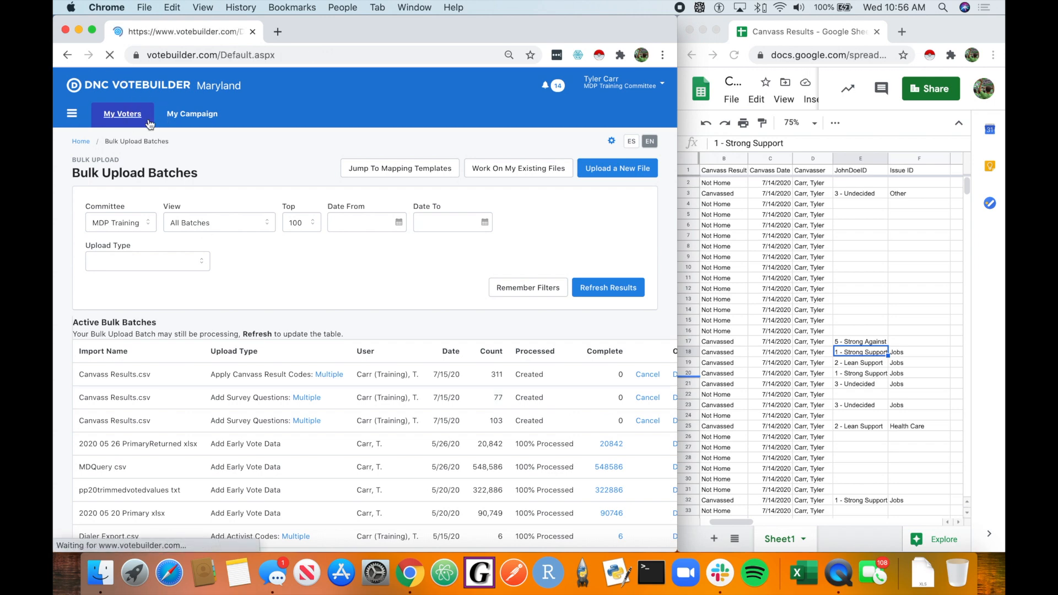